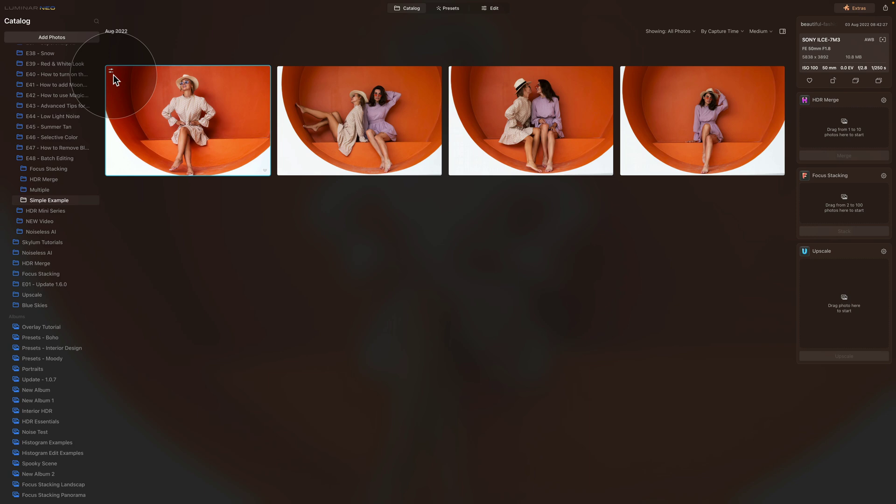
- Review the edits applied to the first photo, return to the catalog and copy that photo's adjustments
click(494, 9)
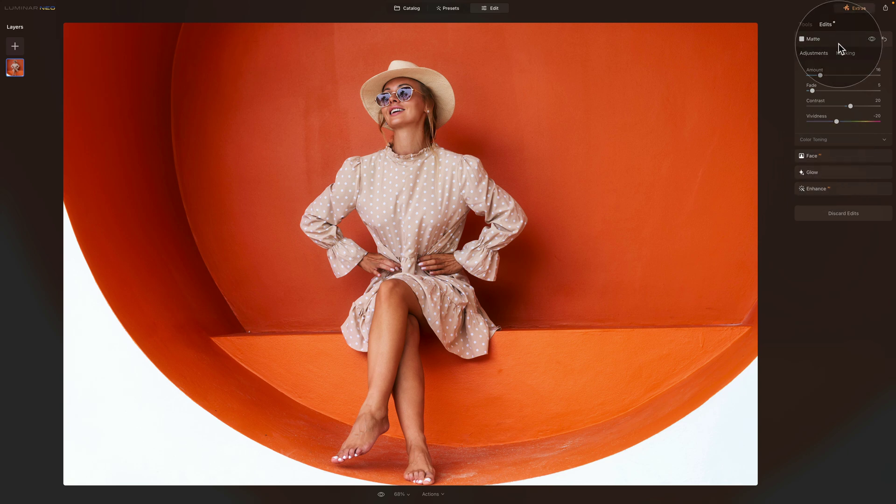
click(407, 8)
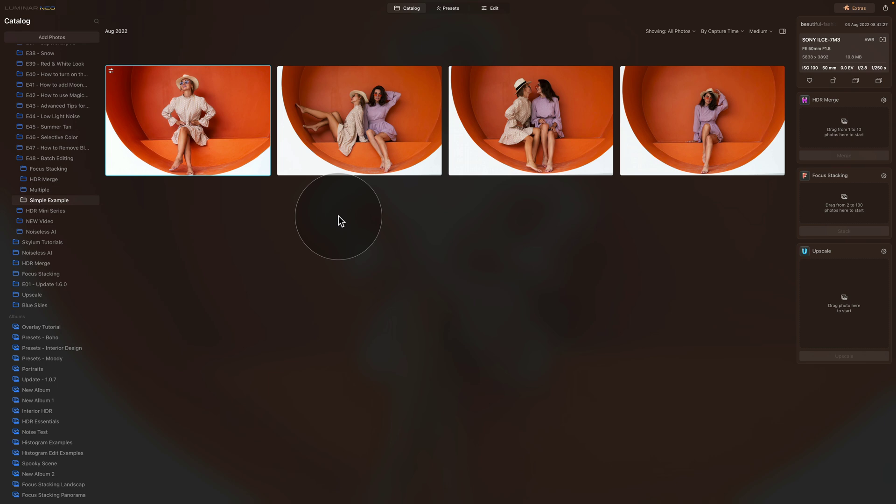
right_click(228, 98)
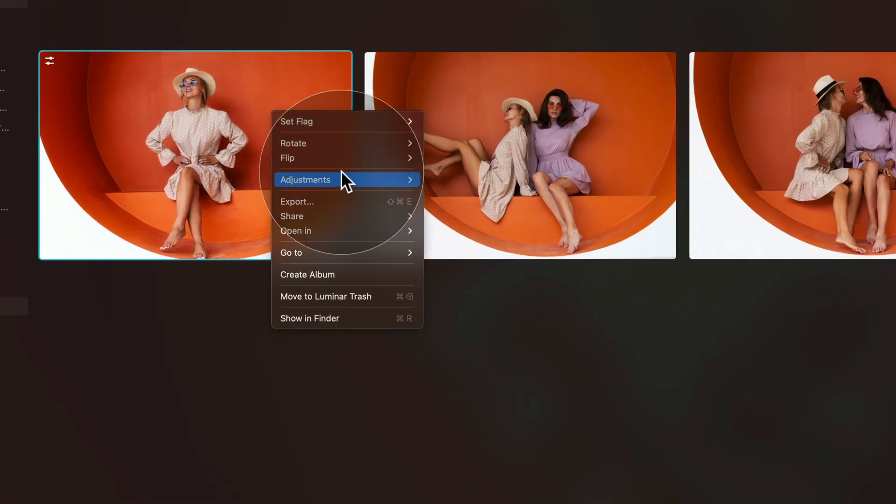
mouse_move(342, 175)
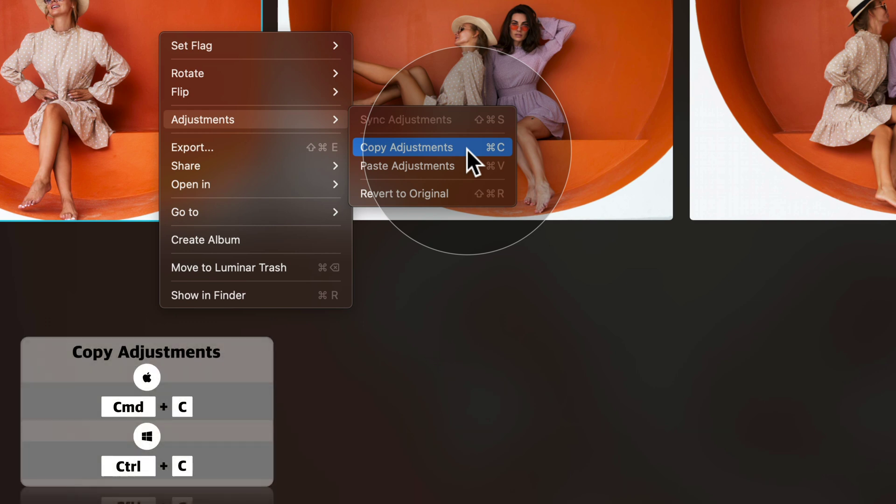
click(467, 148)
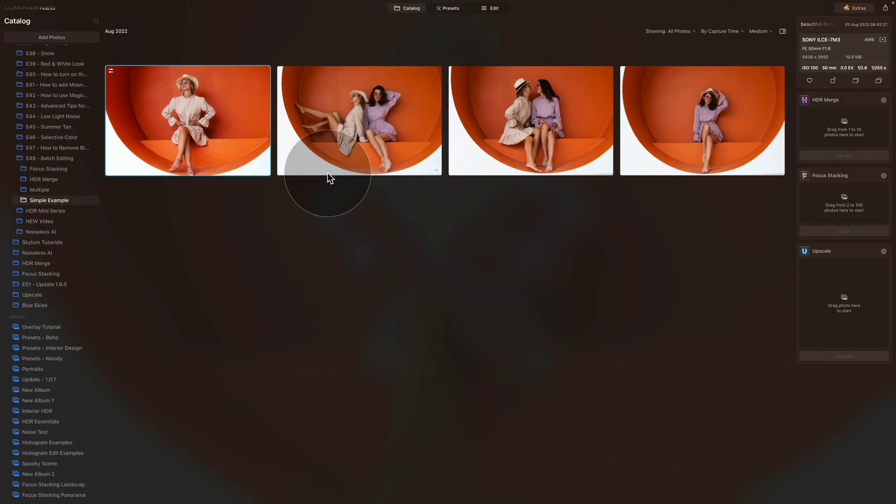
- Paste the copied adjustments onto the second photo and check them in its edit list before returning to the catalog
click(379, 126)
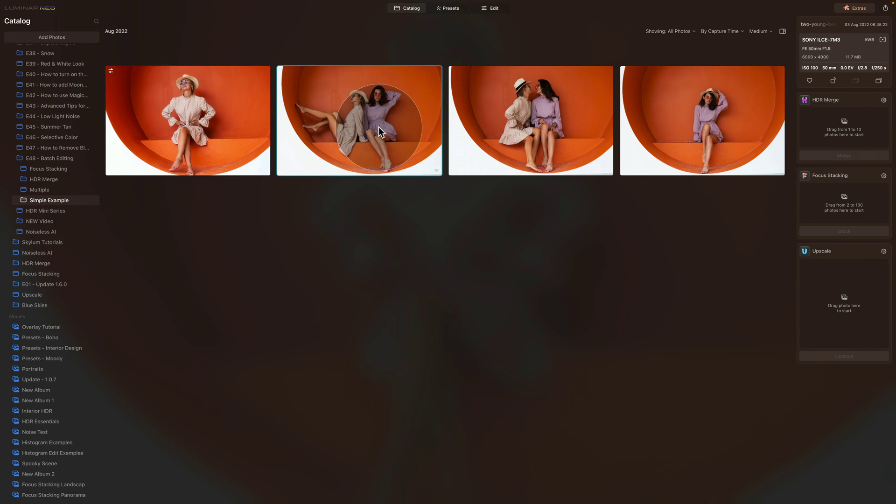
right_click(405, 110)
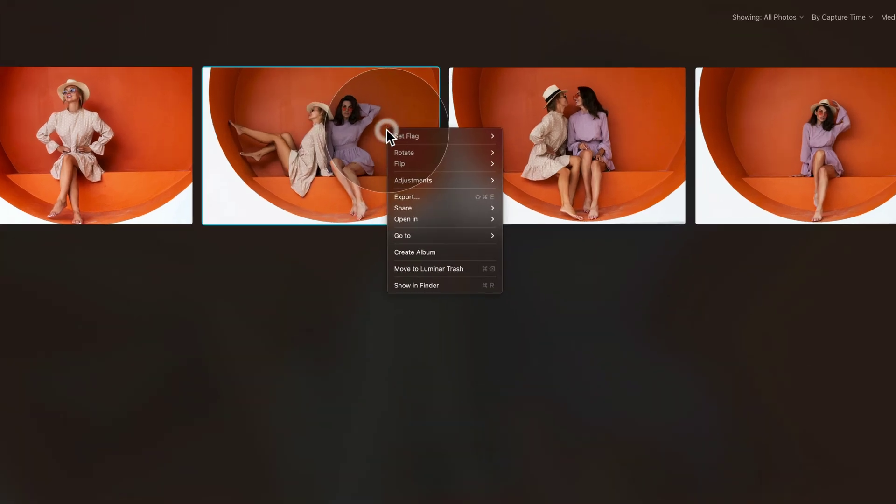
mouse_move(447, 182)
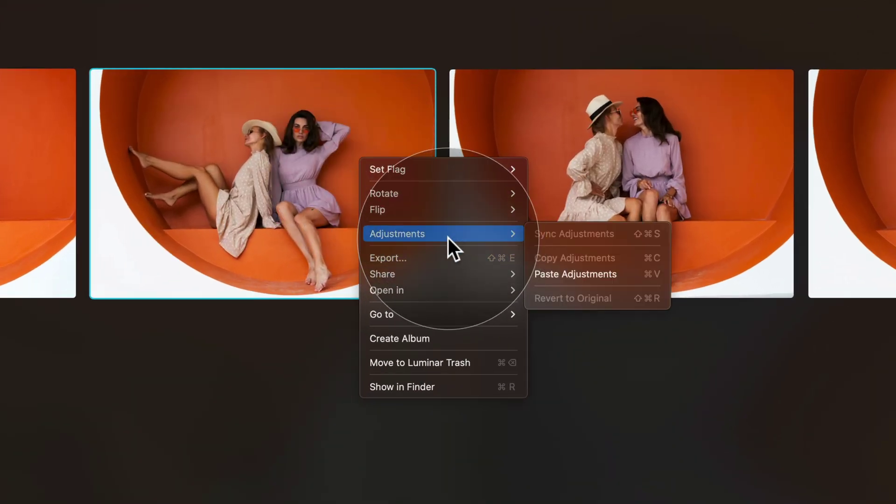
click(631, 276)
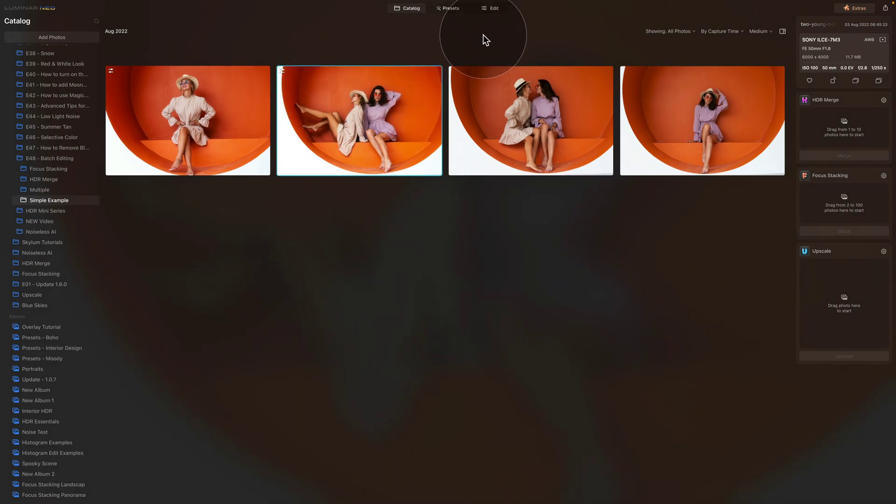
click(498, 11)
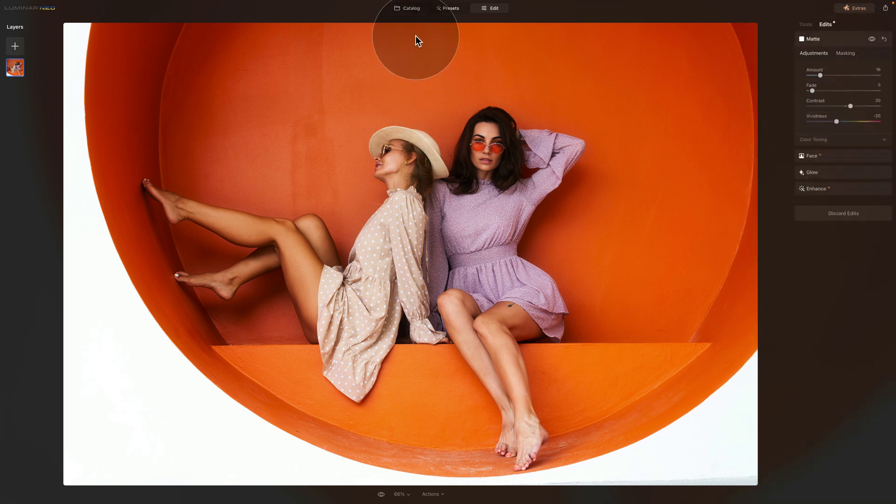
click(409, 8)
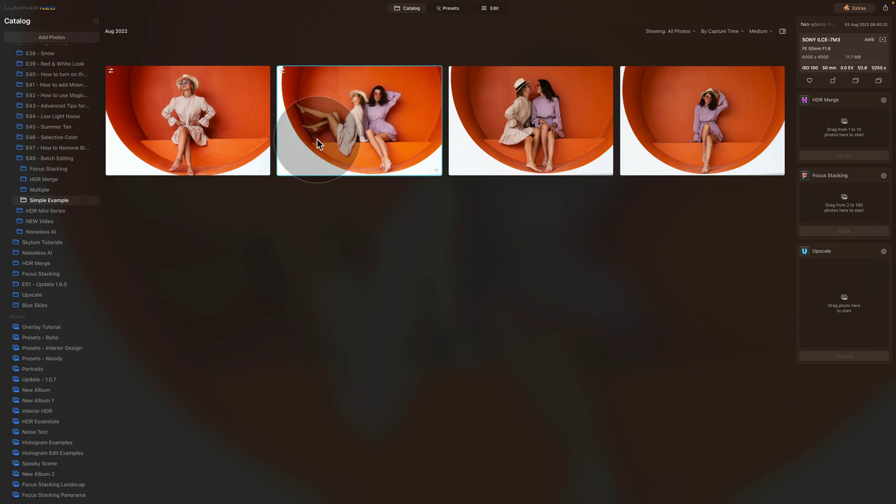
- Copy the first photo's adjustments again and paste them onto the third and fourth photos together
click(234, 100)
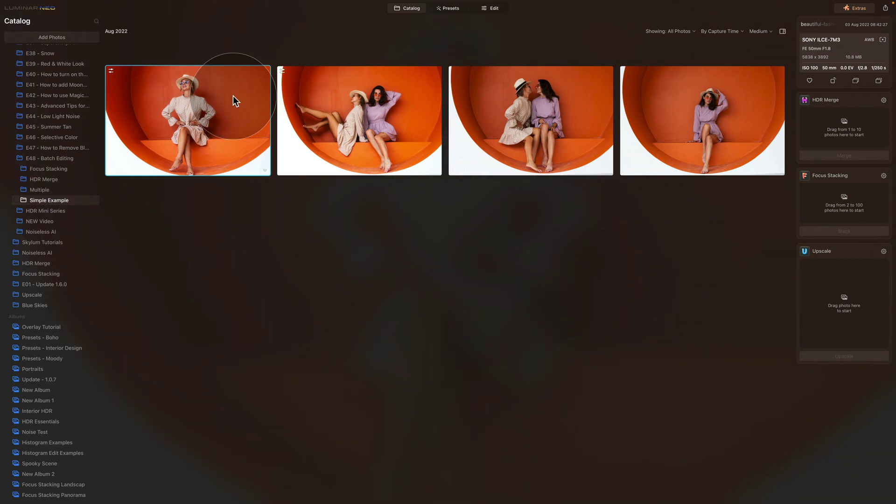
key(super+c)
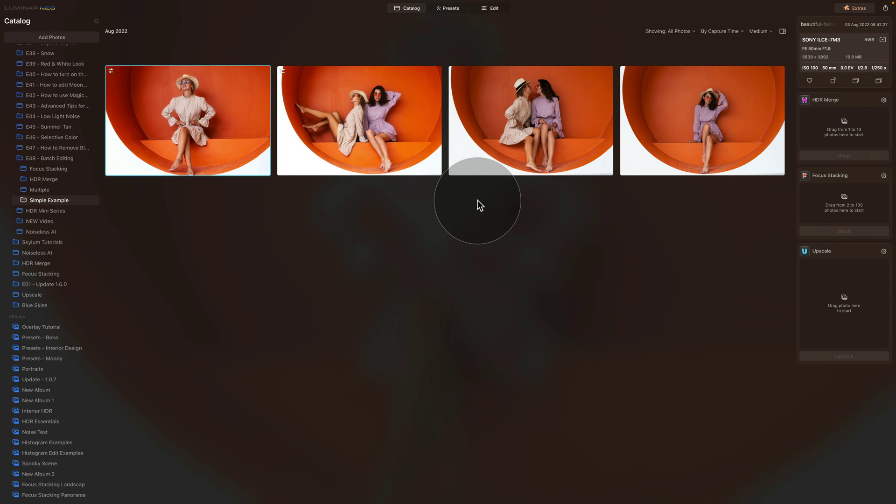
click(538, 149)
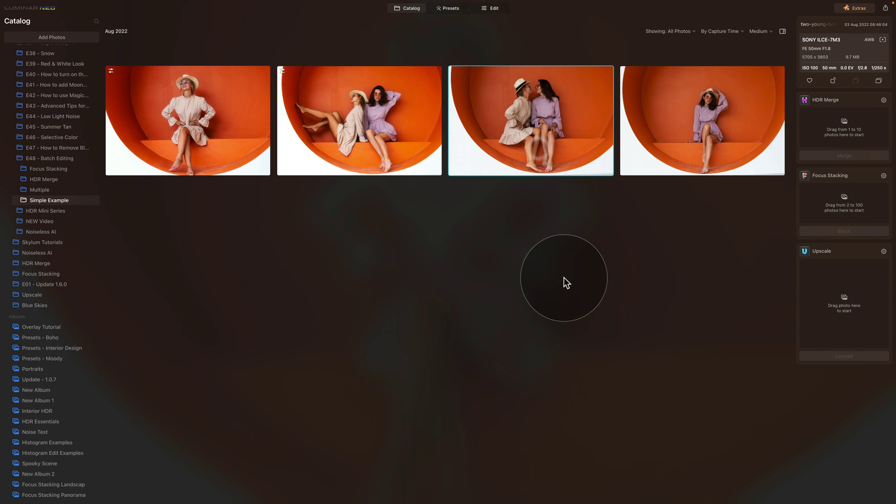
key(super)
super+click(687, 115)
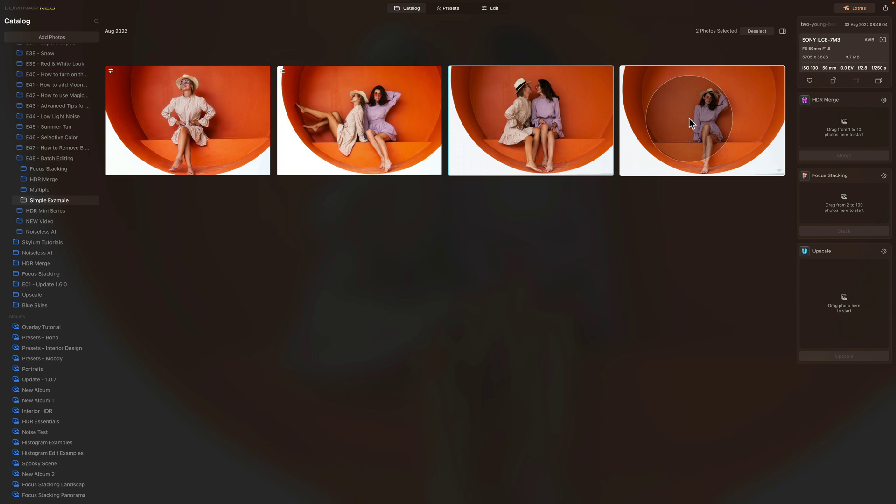
right_click(655, 97)
mouse_move(692, 134)
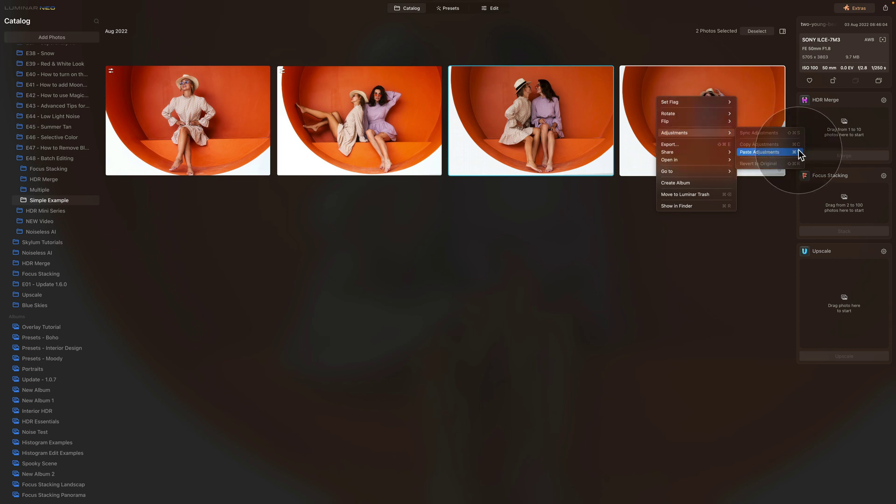
click(622, 229)
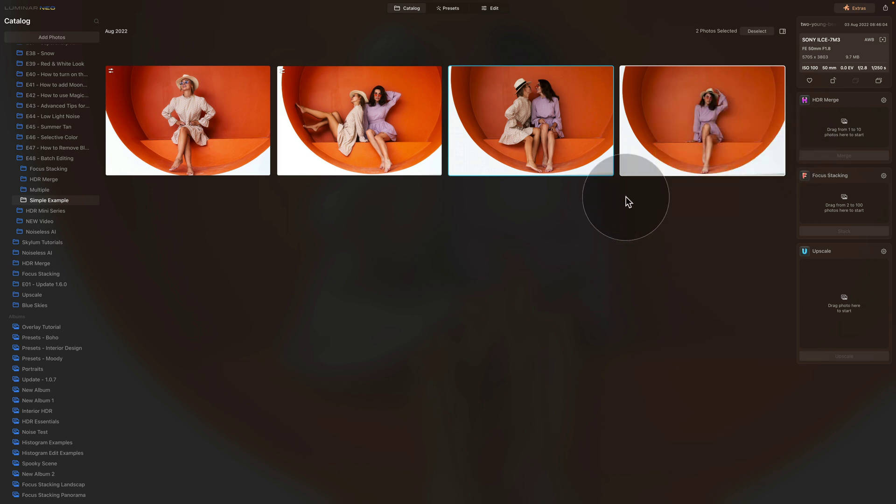
key(super)
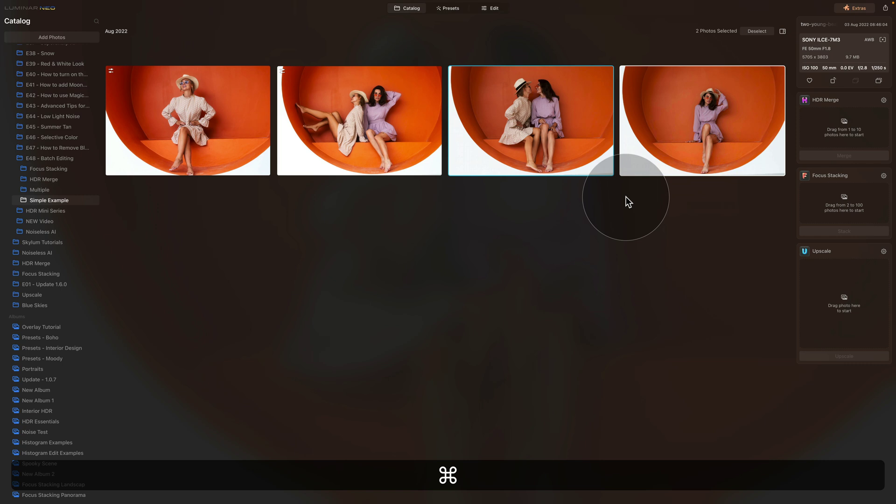
key(super+v)
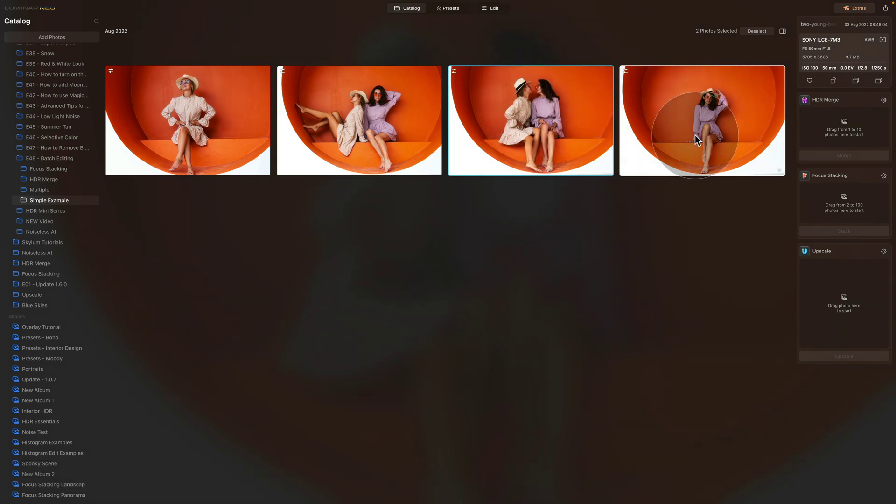
- Examine the third photo's applied edits, return to the catalog and select the first photo
click(177, 117)
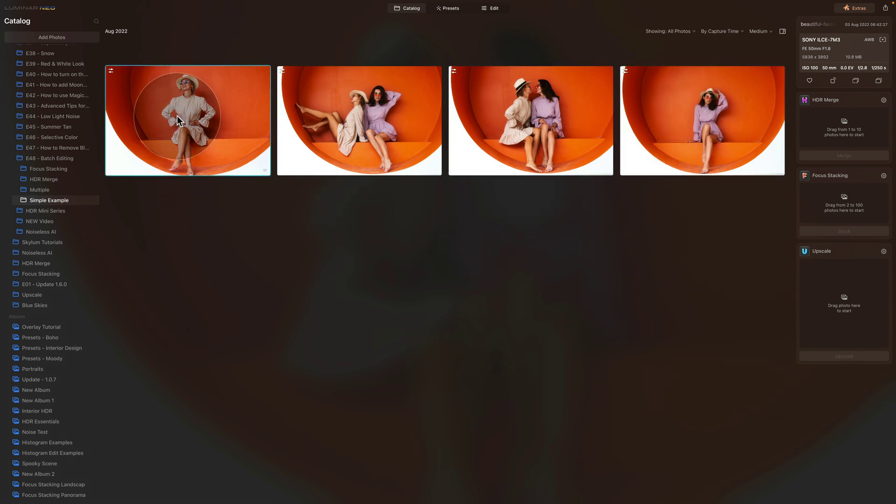
click(502, 116)
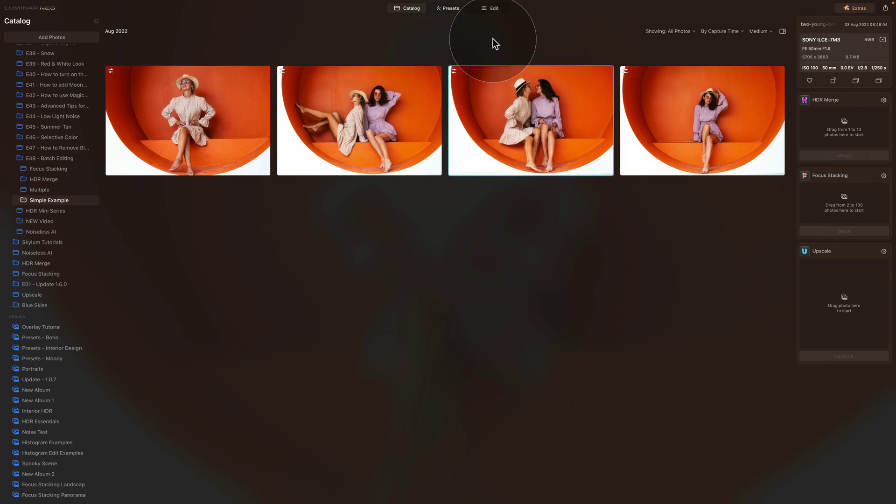
click(494, 9)
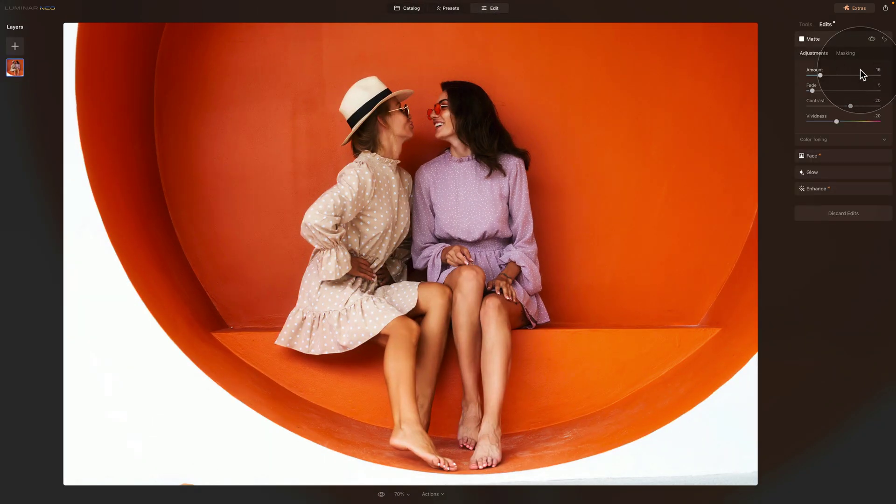
click(403, 8)
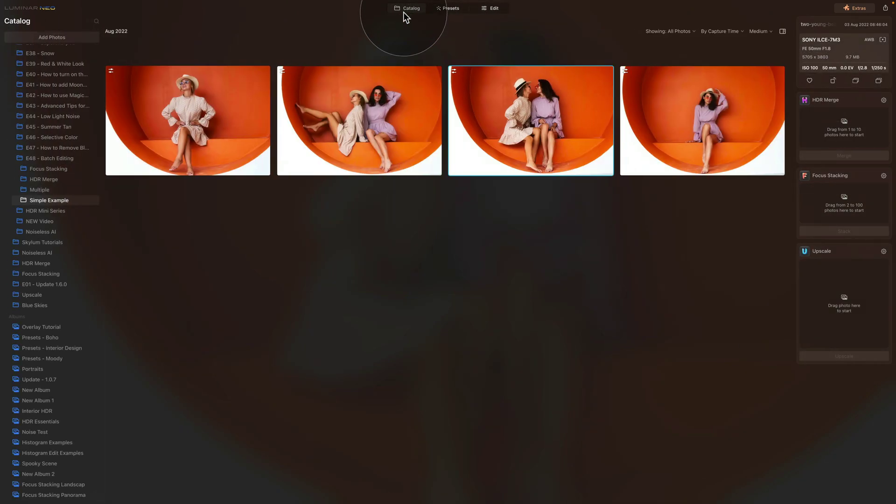
click(232, 103)
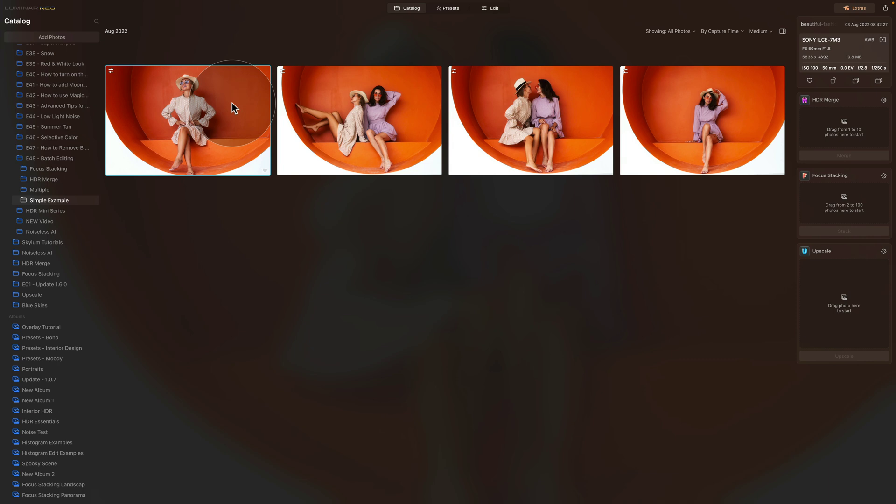
- Revert the second, third and fourth photos to their originals, one at a time
click(366, 122)
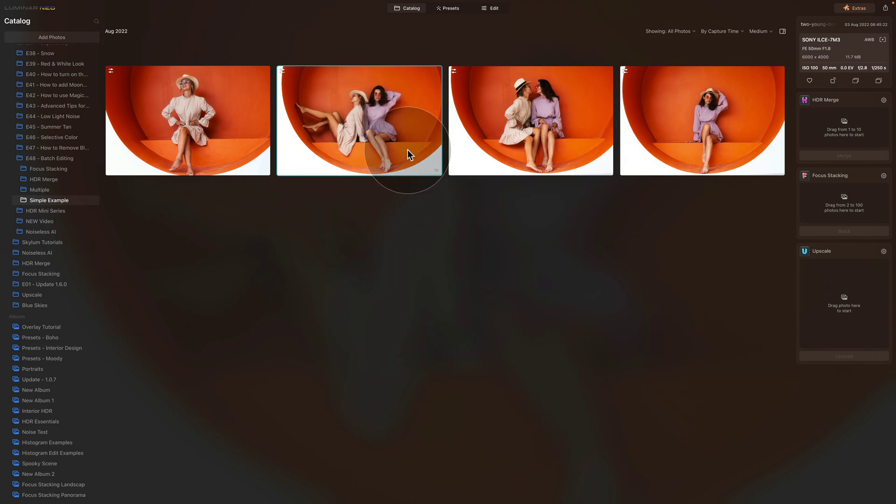
right_click(363, 122)
mouse_move(389, 157)
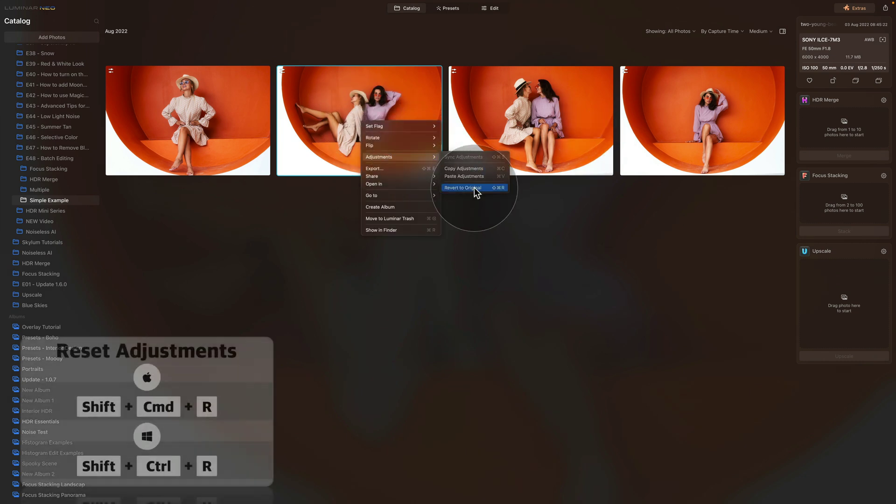
click(473, 187)
right_click(542, 91)
mouse_move(574, 126)
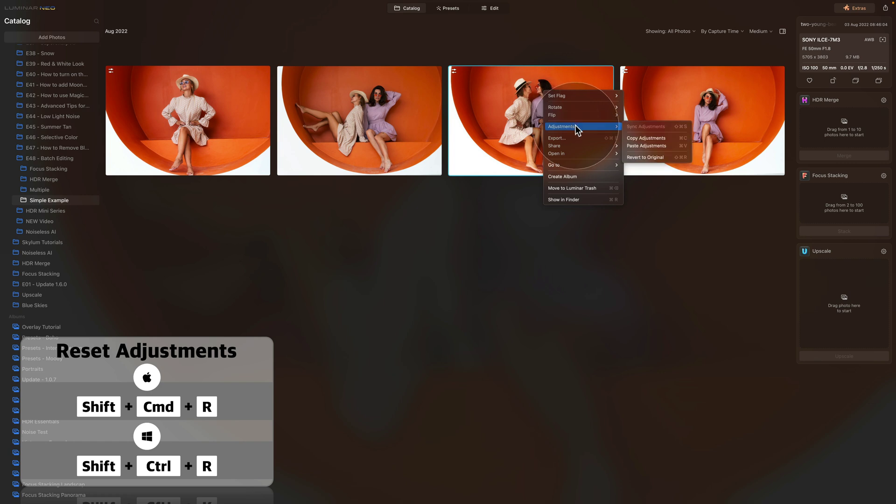
click(656, 158)
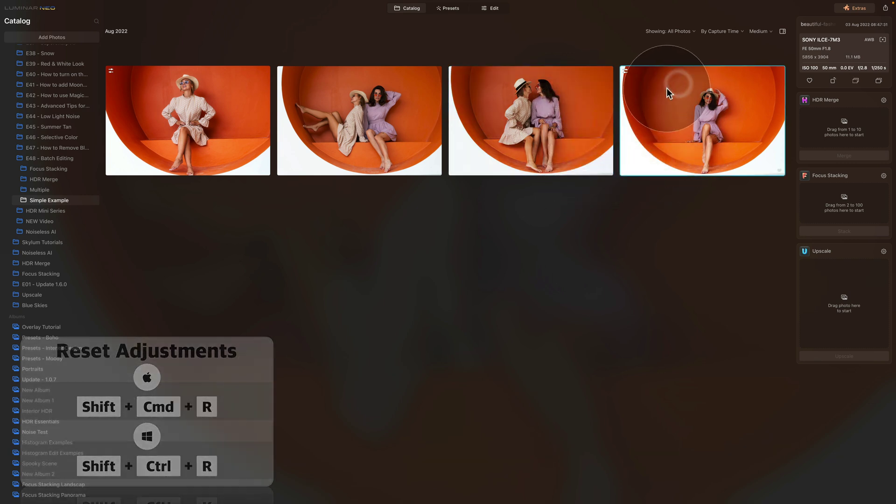
right_click(669, 89)
mouse_move(695, 124)
click(763, 154)
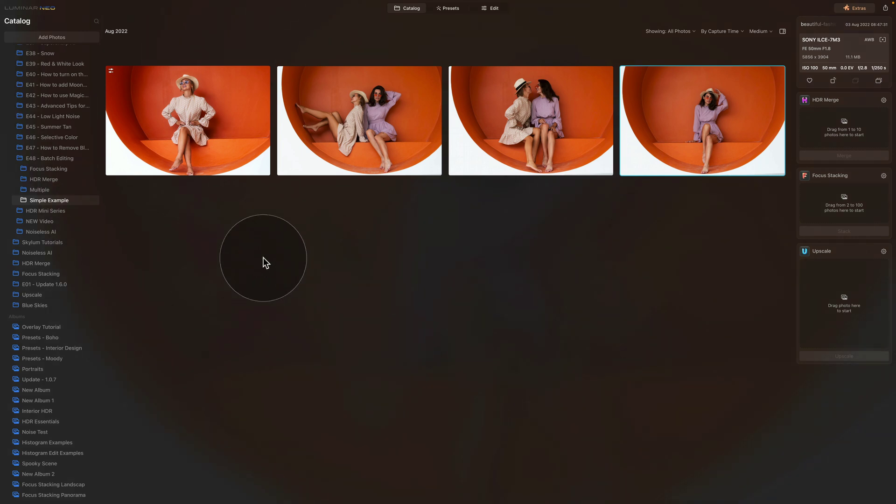
- Select all four photos with the first one as the source, sync its adjustments to the others and clear the selection
click(213, 87)
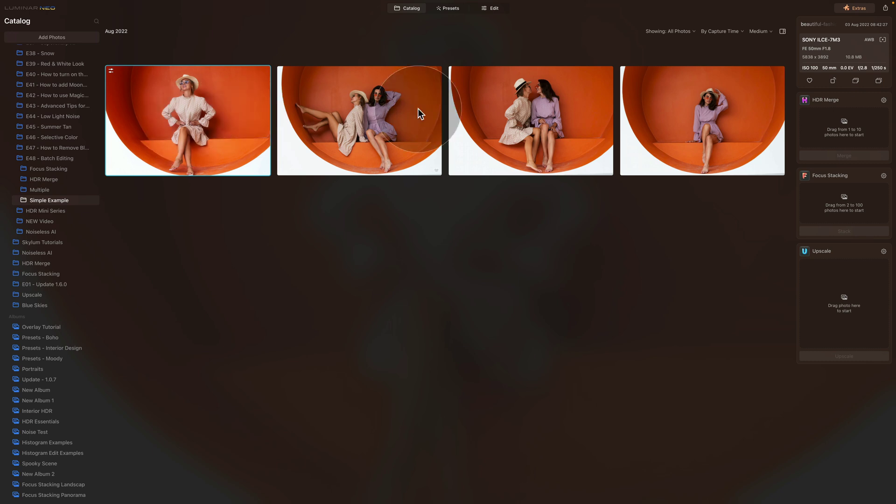
shift+click(731, 116)
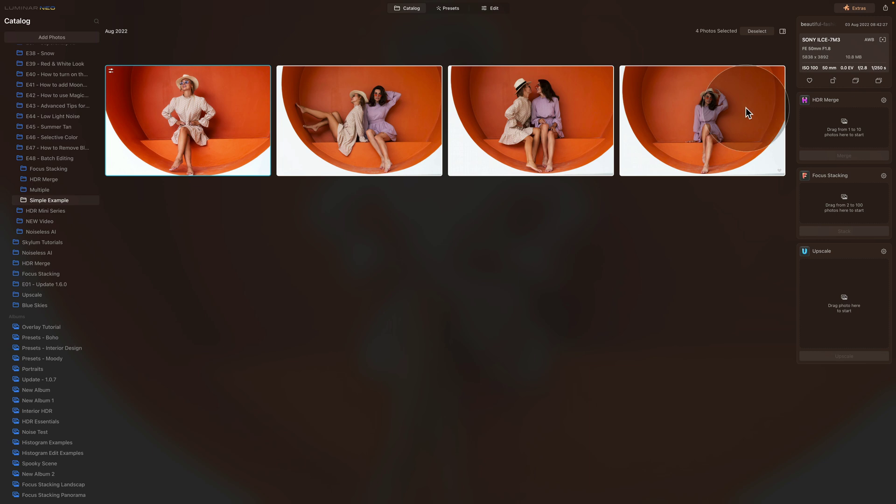
click(388, 241)
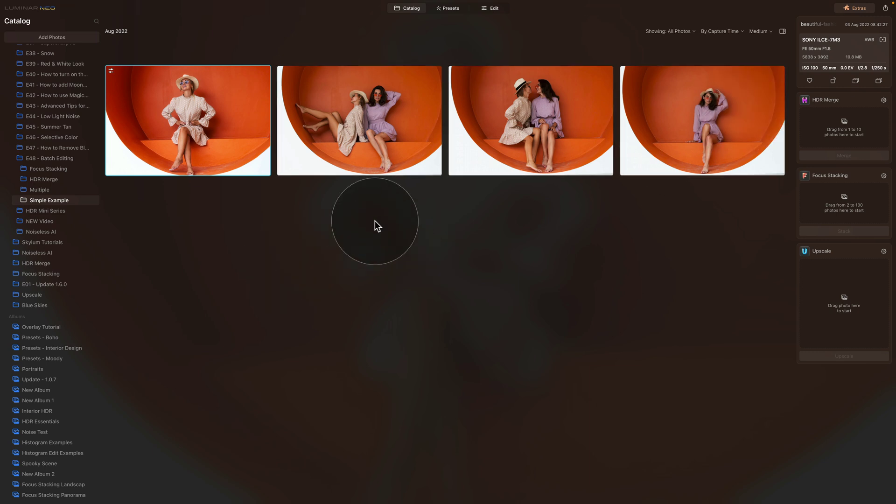
super+click(383, 121)
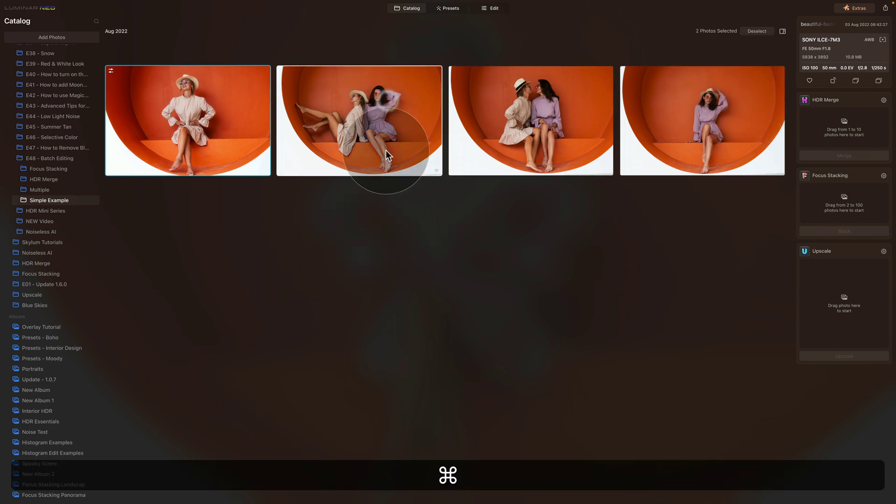
super+click(665, 121)
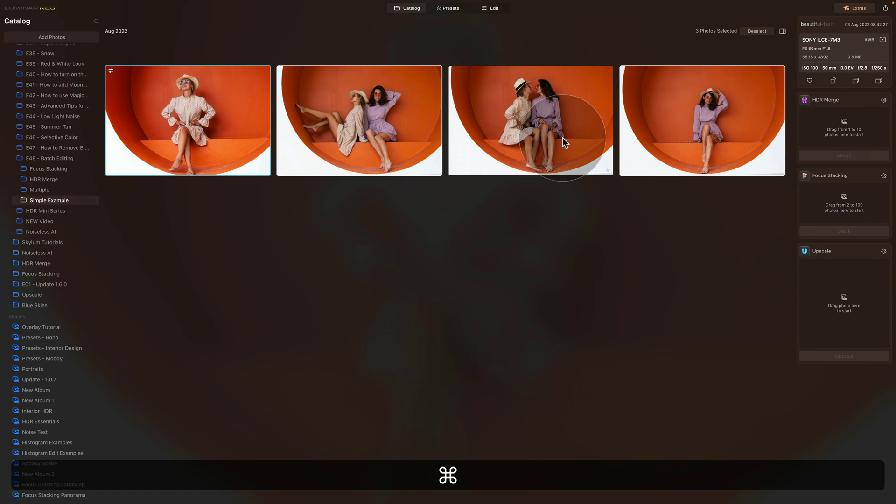
super+click(532, 102)
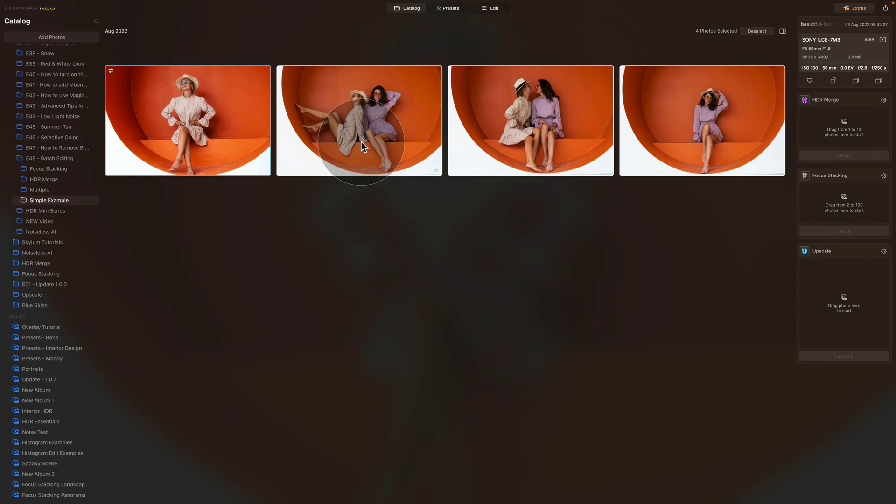
right_click(228, 85)
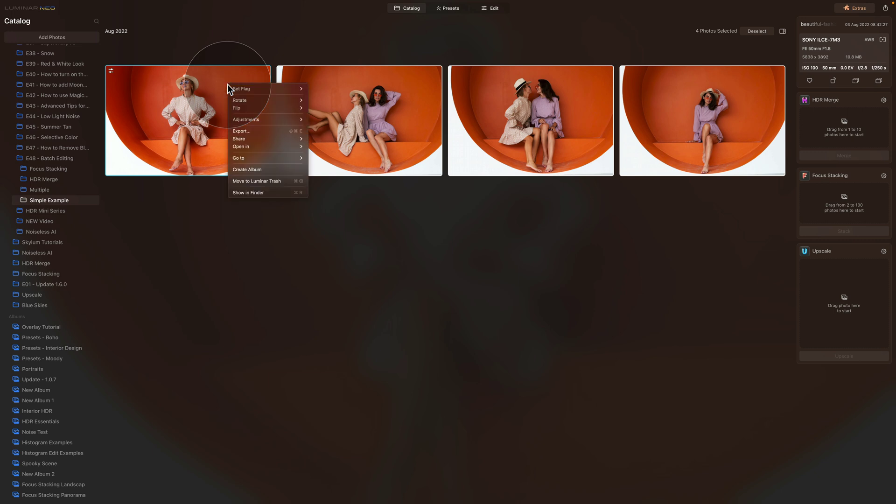
mouse_move(261, 121)
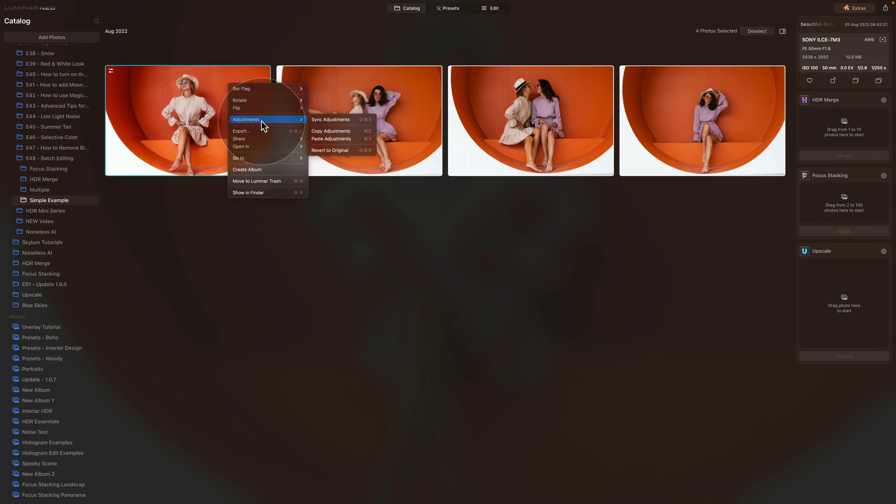
click(353, 120)
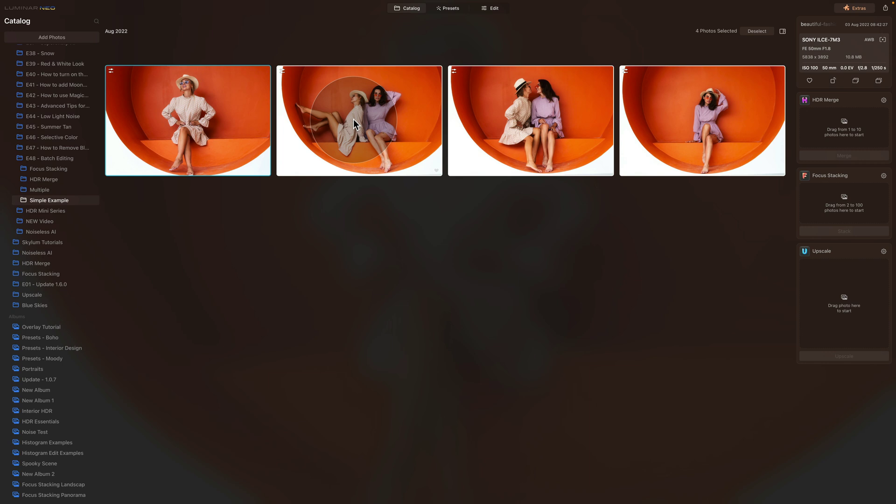
click(464, 261)
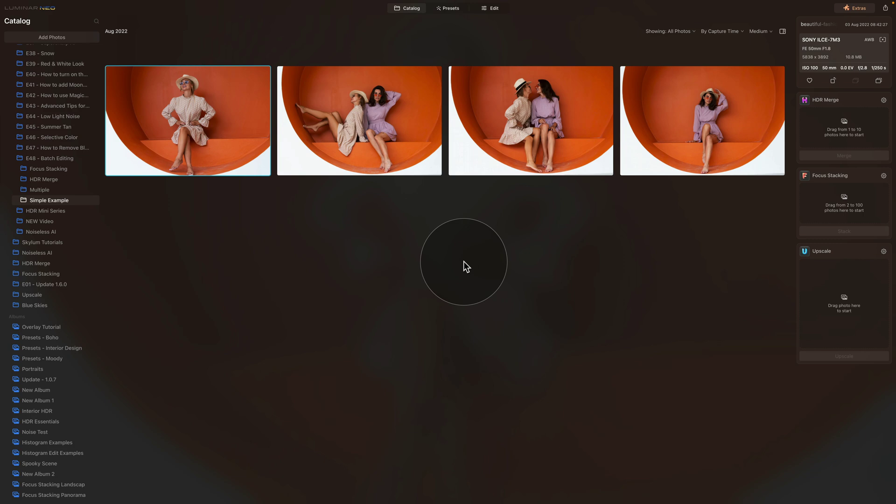
- Apply the Minimal Bright preset from the purchased Special Looks collection to the first photo and compare it before and after
click(243, 138)
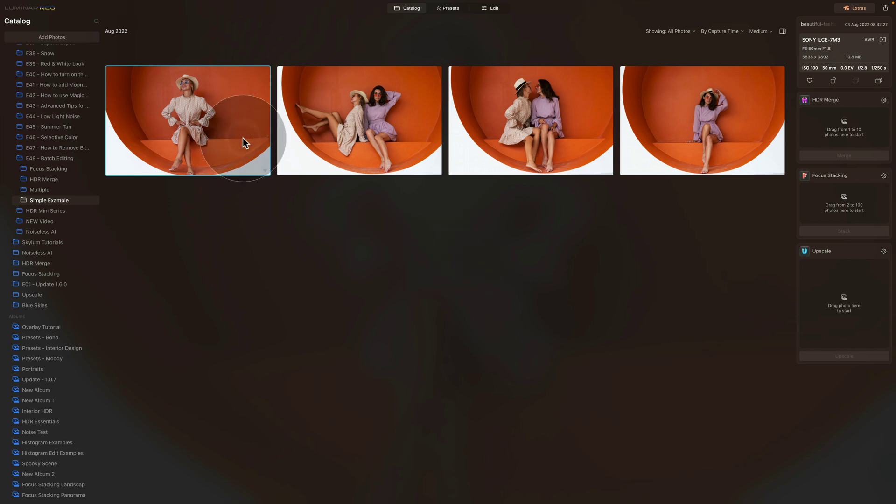
click(443, 9)
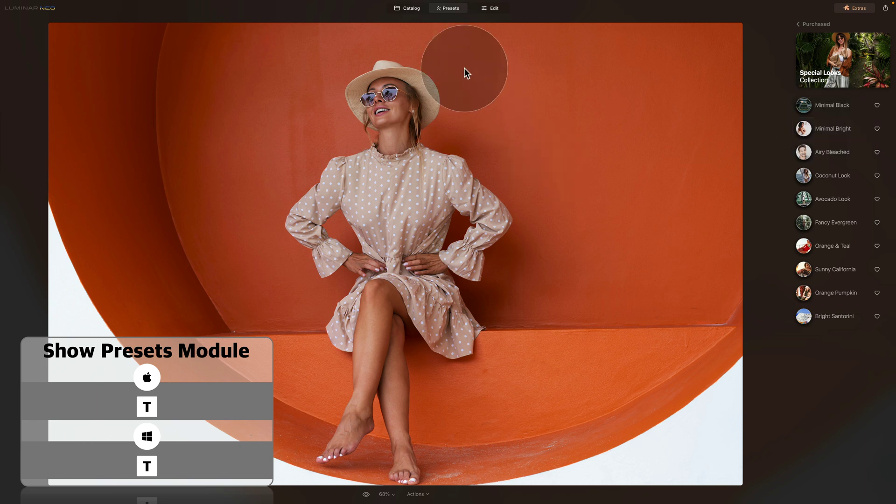
click(406, 8)
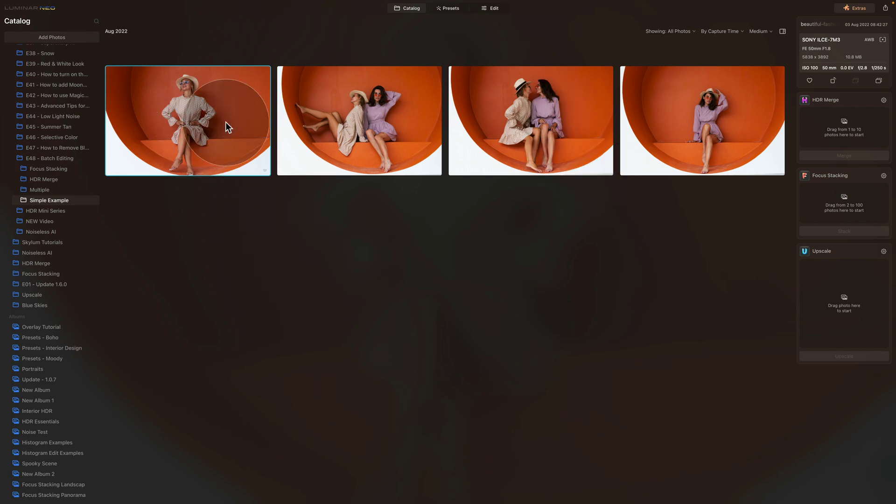
click(447, 8)
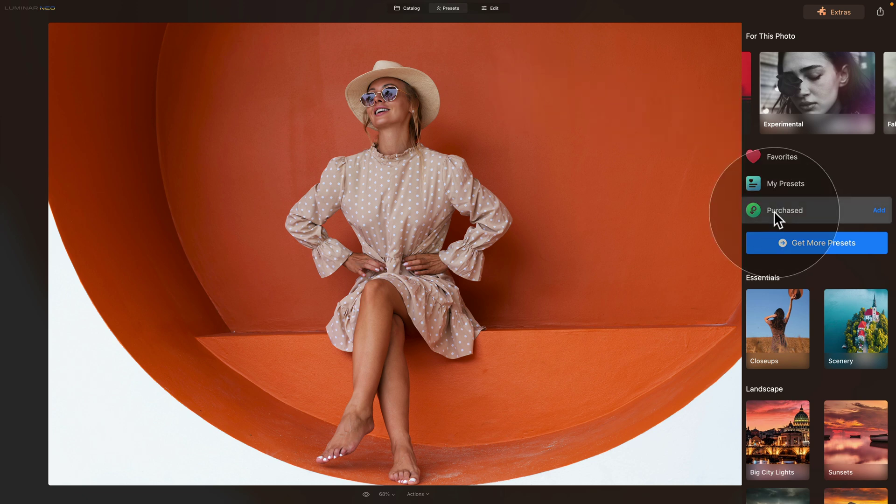
click(774, 211)
scroll(843, 394, down, 10)
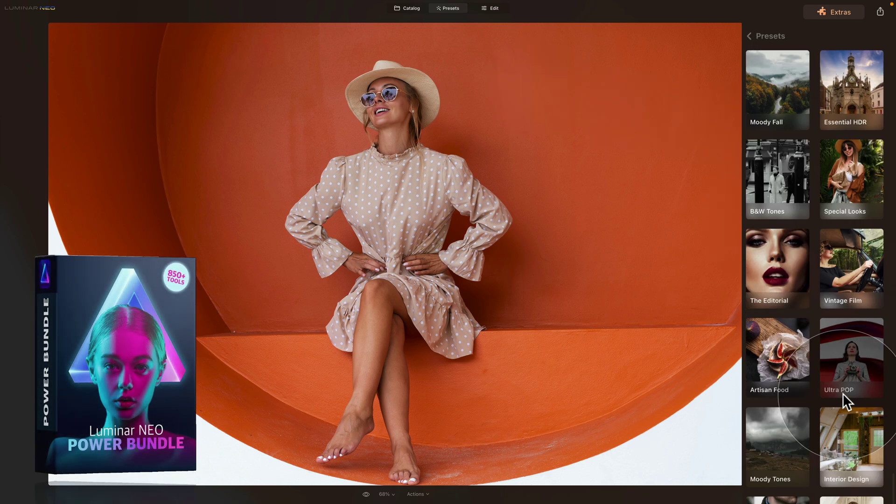
click(846, 182)
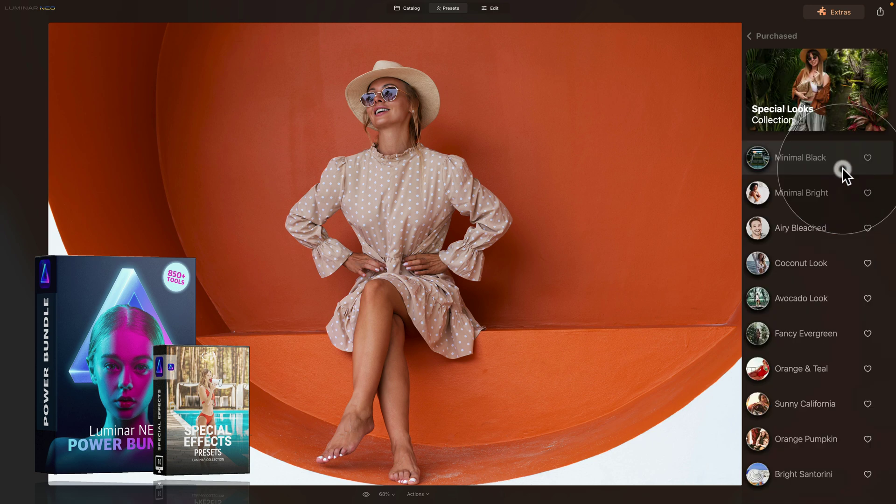
click(833, 192)
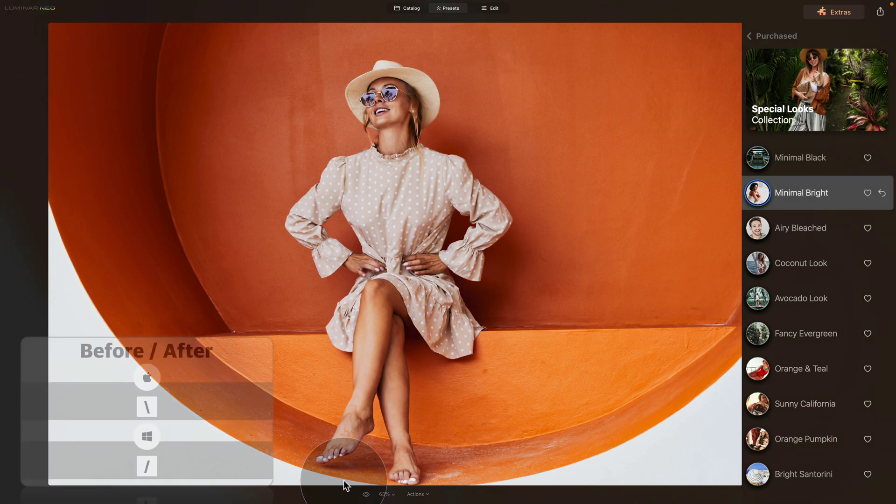
click(366, 496)
click(366, 496)
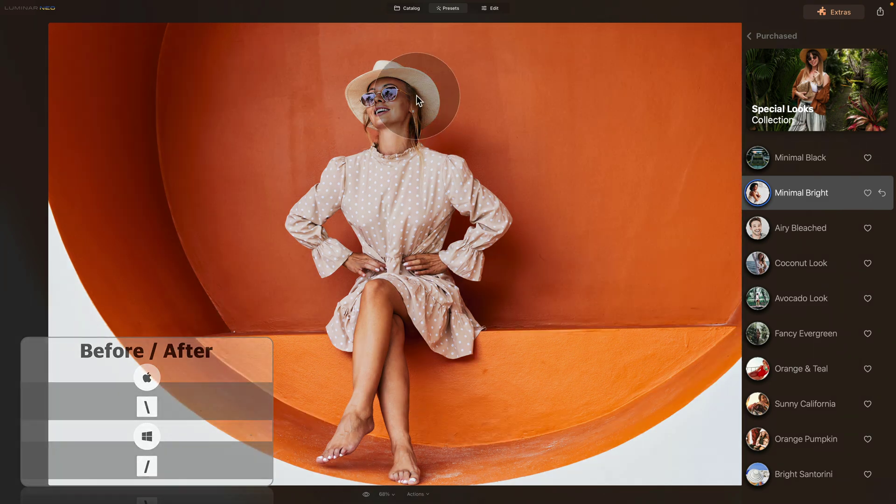
- Return to the catalog, select all four photos and sync the first photo's preset adjustments to the others
click(405, 9)
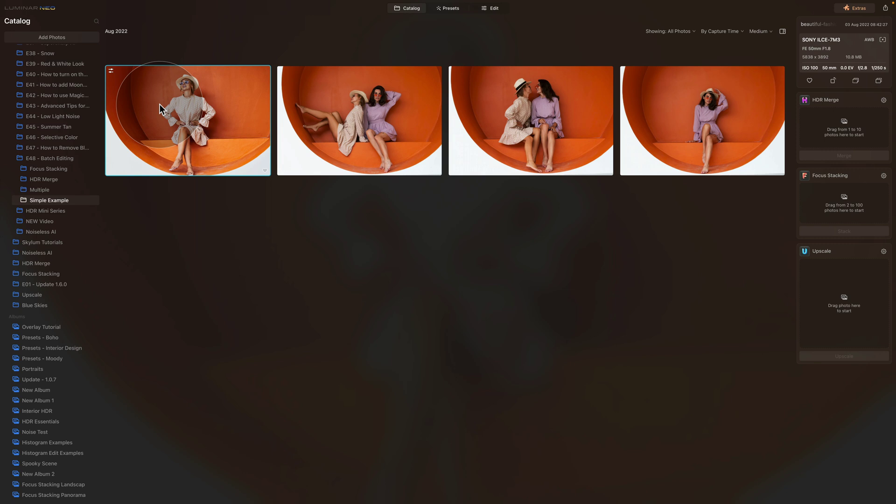
key(super)
key(super+a)
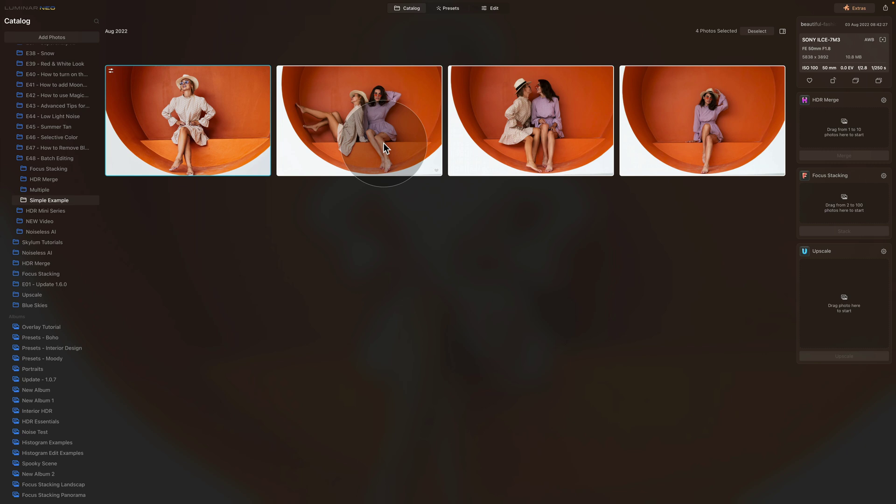
right_click(223, 84)
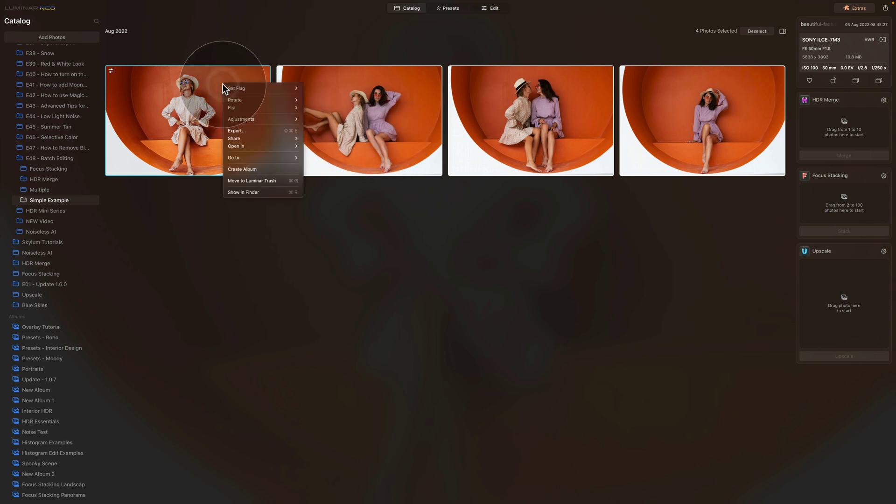
mouse_move(260, 121)
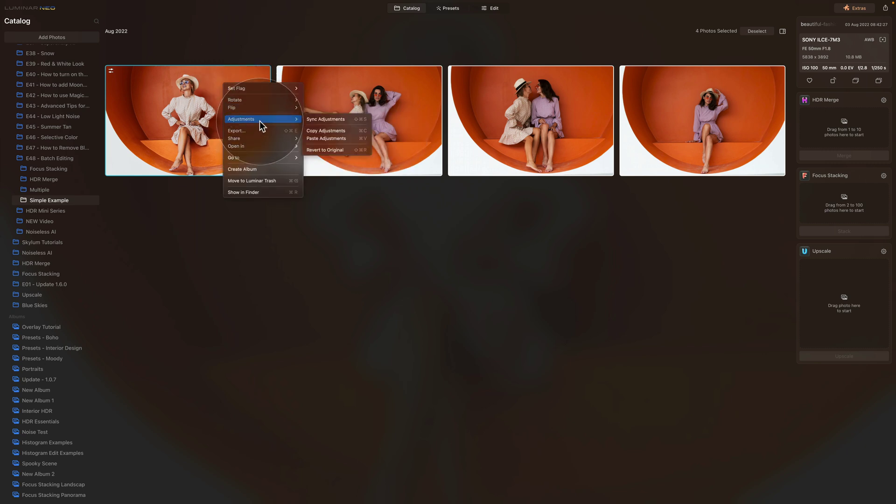
click(350, 119)
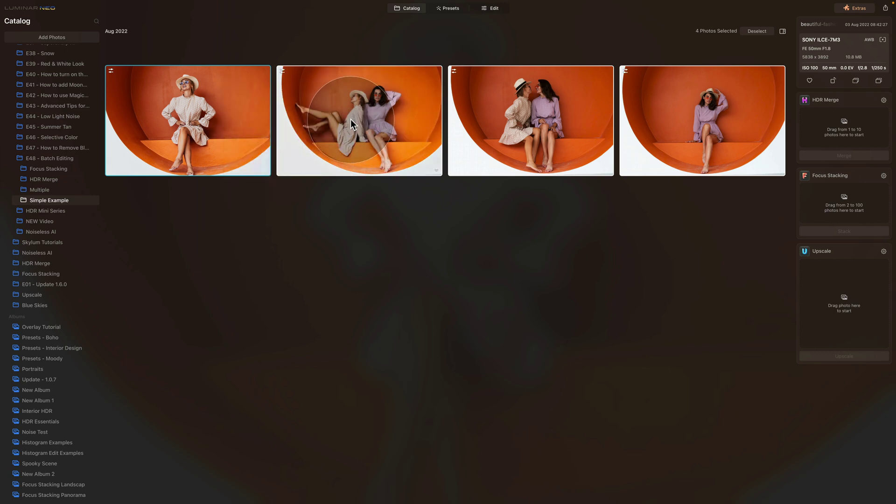
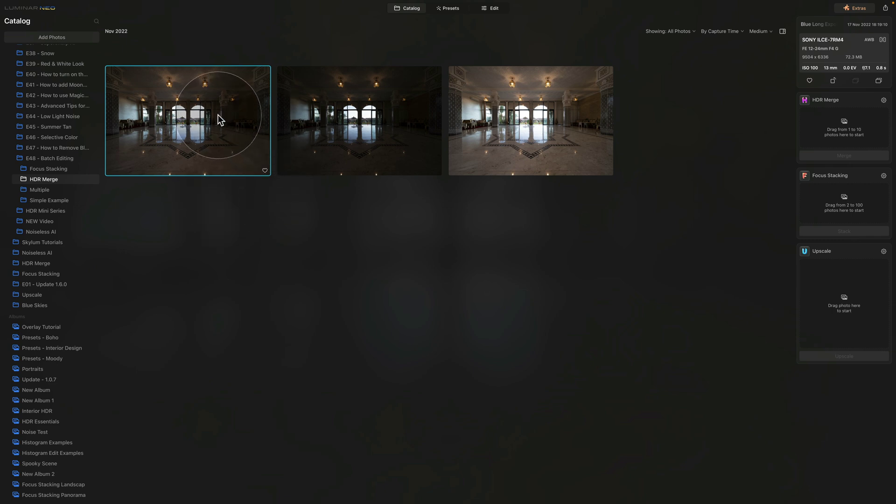
- Open the first interior photo in the HDR Merge folder for editing and set the Enhance Accent to 30
click(494, 10)
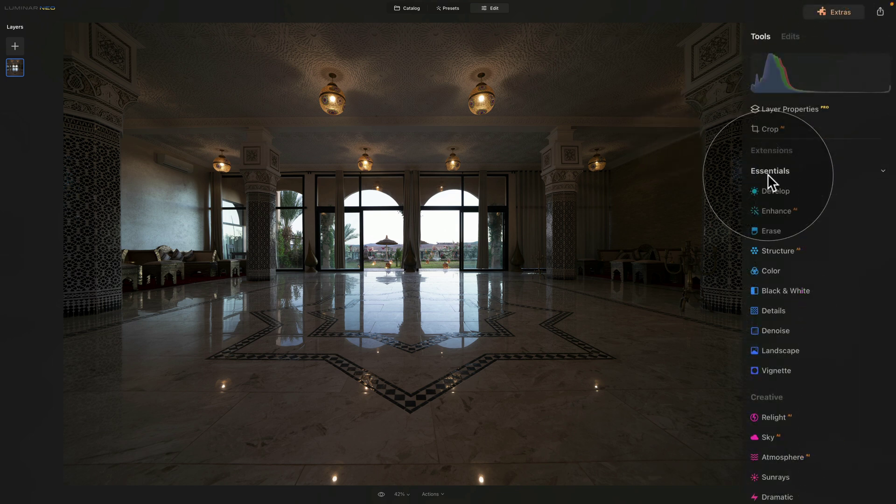
click(782, 211)
click(768, 275)
drag(769, 275, 798, 275)
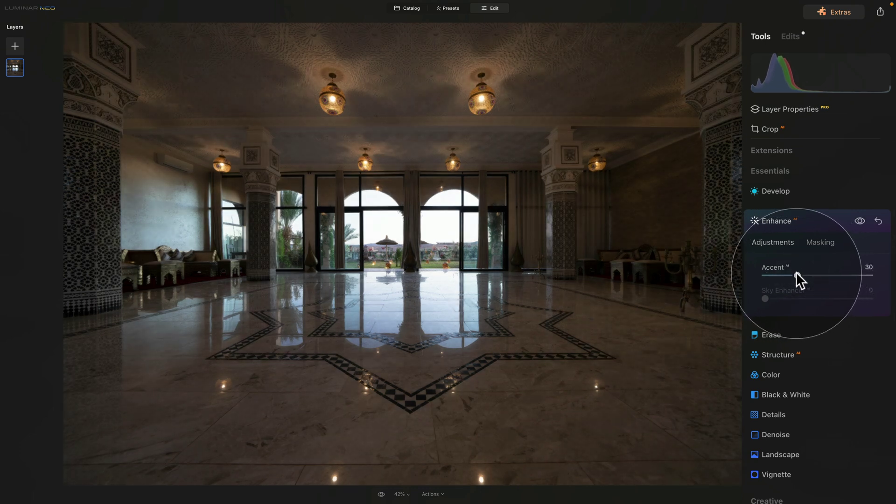
click(790, 218)
- In Develop, set Highlights to -30, Shadows to 30, Smart Contrast to 5, Blacks to -13 and Whites to 26
click(786, 196)
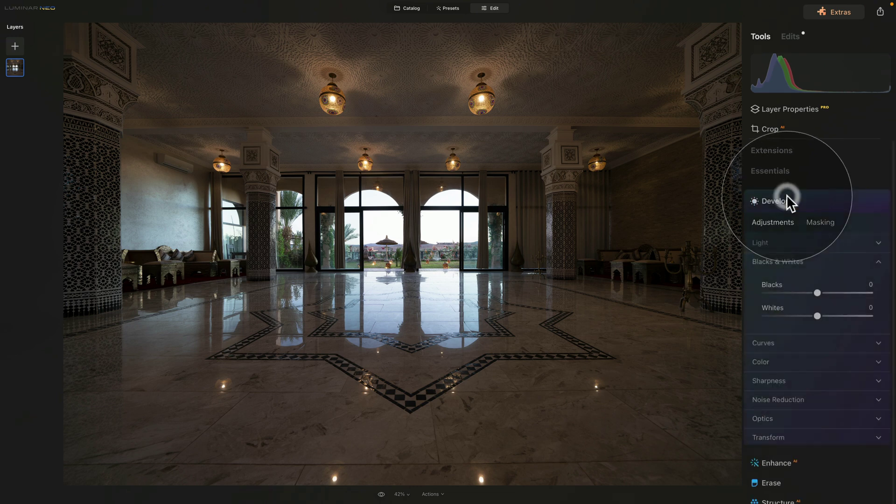
click(771, 242)
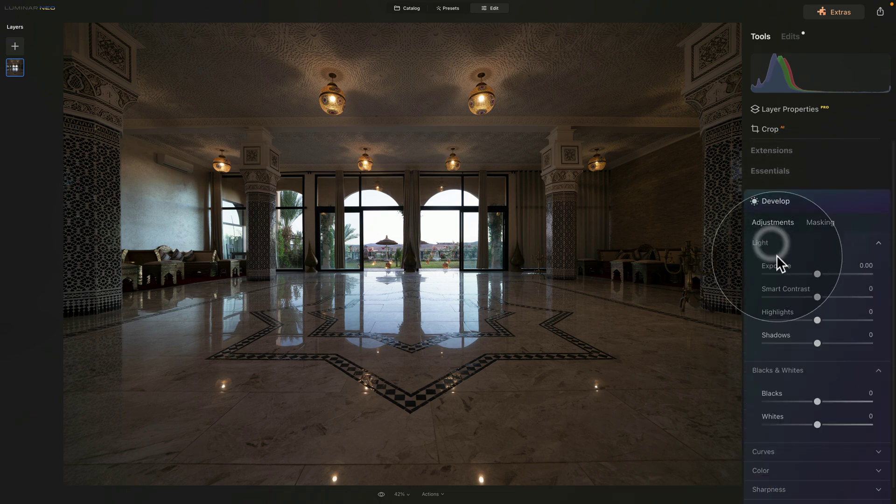
drag(810, 318, 835, 343)
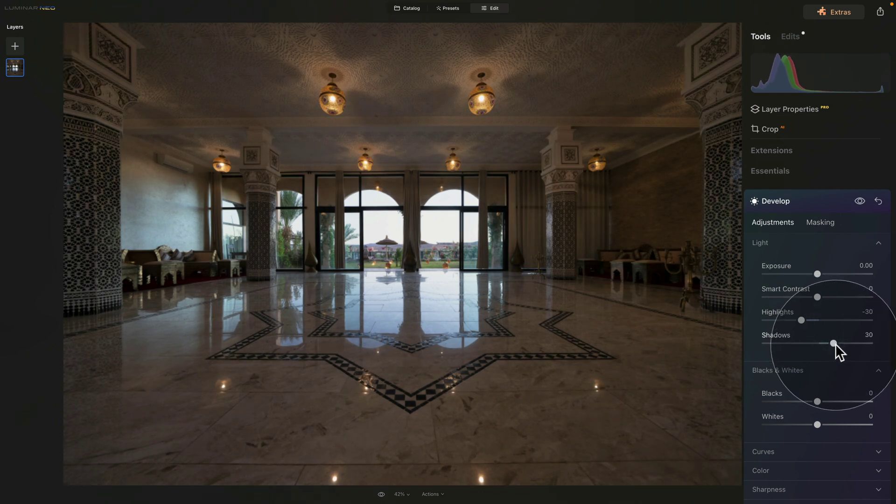
drag(818, 295, 820, 298)
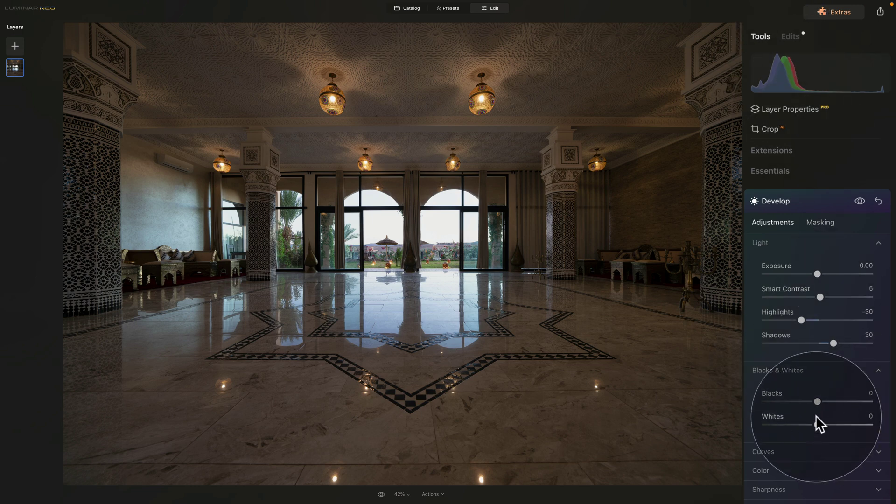
drag(814, 398, 833, 424)
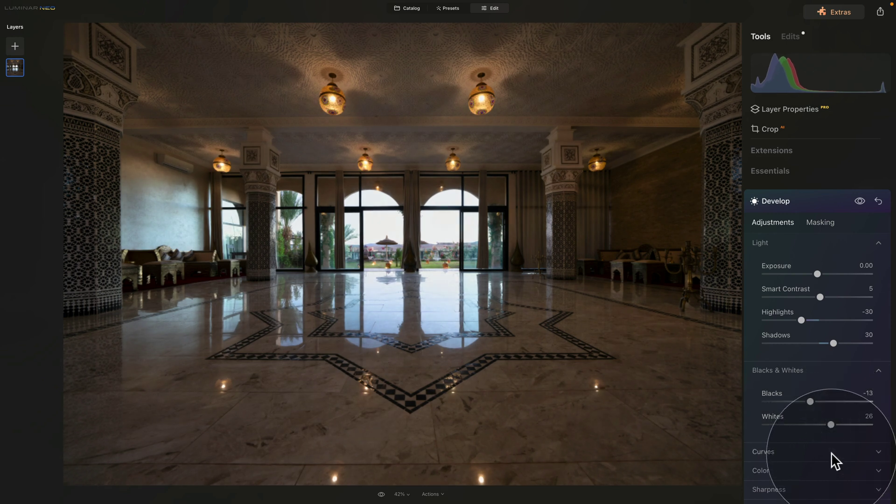
- Set the Develop colour to Temperature 3, Tint 1 and Vibrance 9, and collapse the Develop tool
click(776, 471)
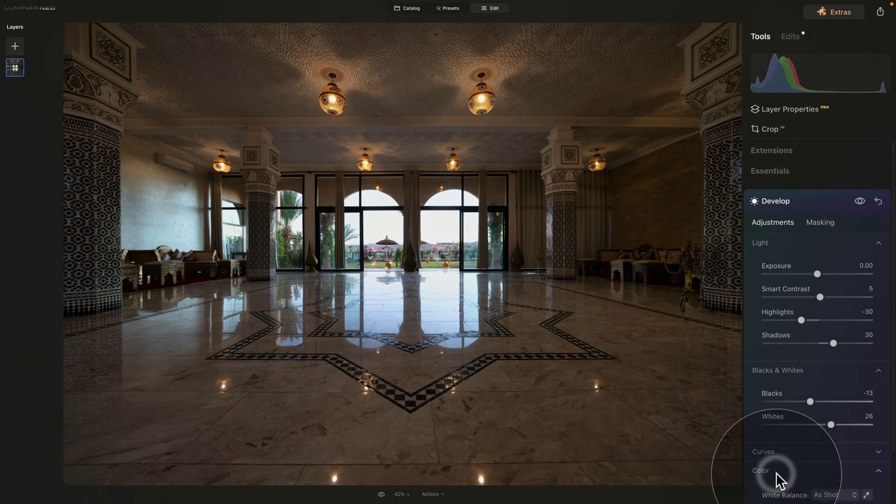
drag(819, 342, 817, 363)
drag(816, 411, 820, 411)
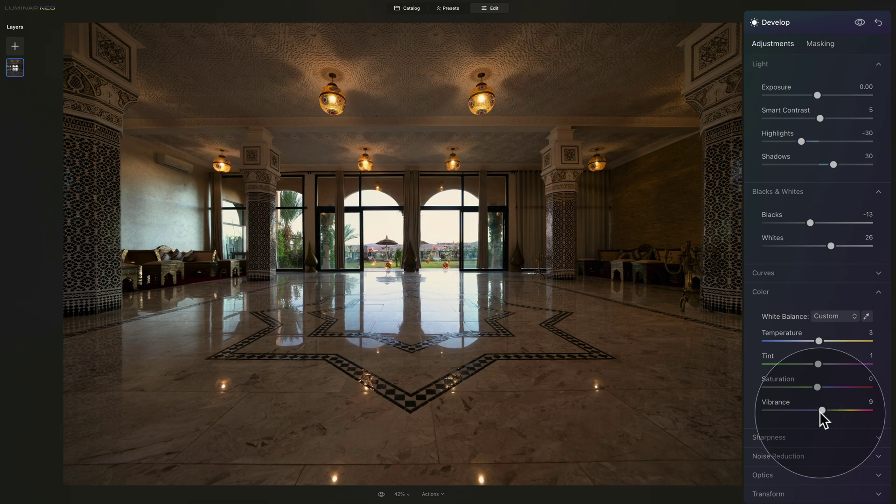
click(773, 294)
click(777, 192)
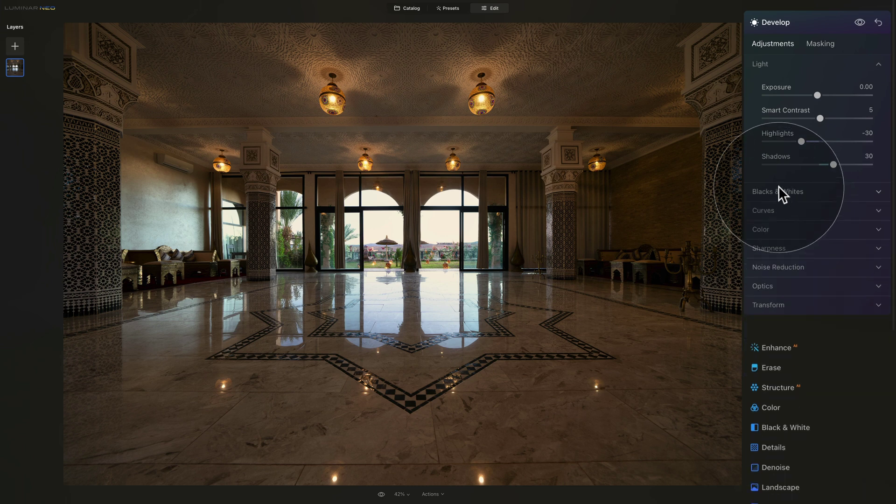
click(769, 65)
click(786, 17)
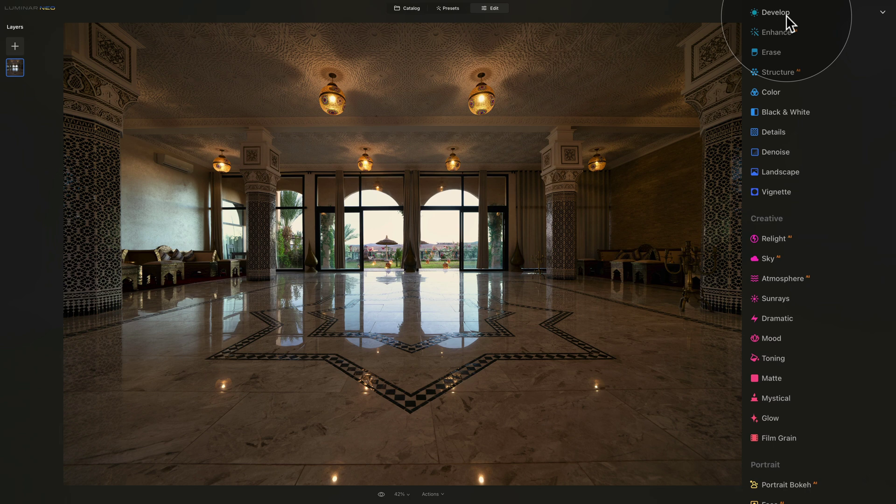
- Set the Structure Amount to 12 for the interior photo and collapse the tool
click(790, 71)
mouse_move(816, 136)
mouse_down()
mouse_move(831, 136)
mouse_move(823, 137)
mouse_up()
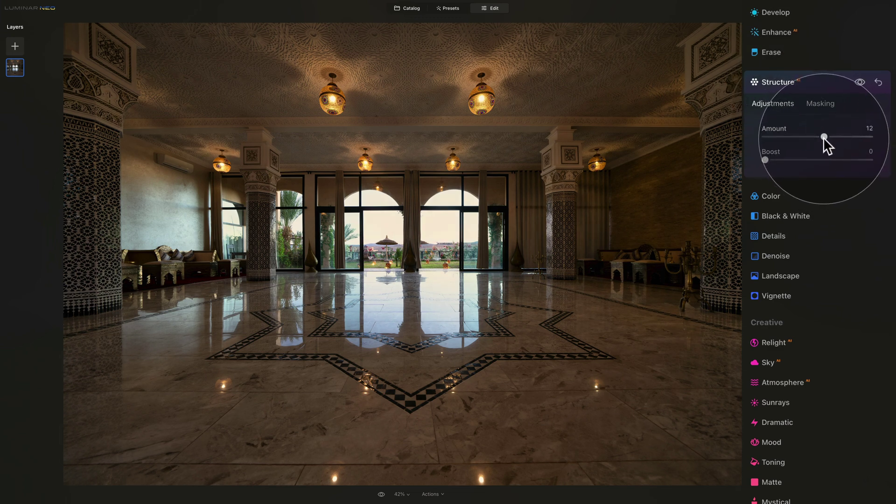
click(809, 79)
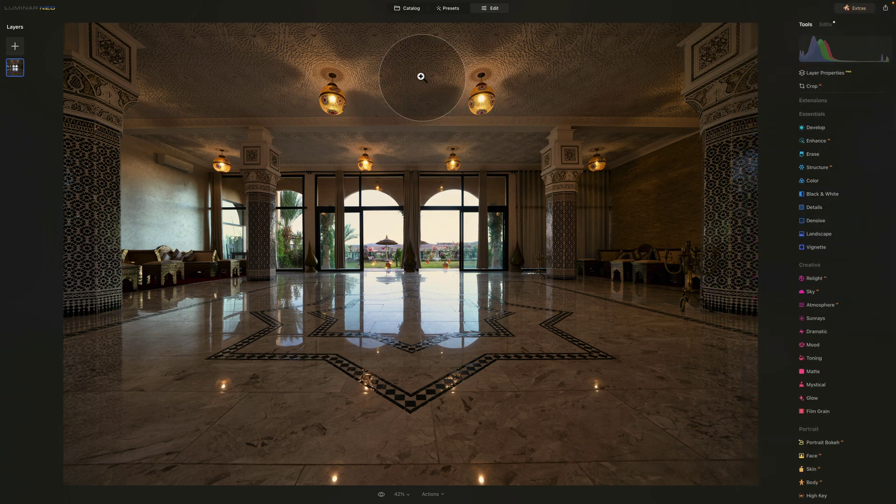
- Return to the catalog, select all three interior photos and sync the first photo's adjustments to the others
click(405, 7)
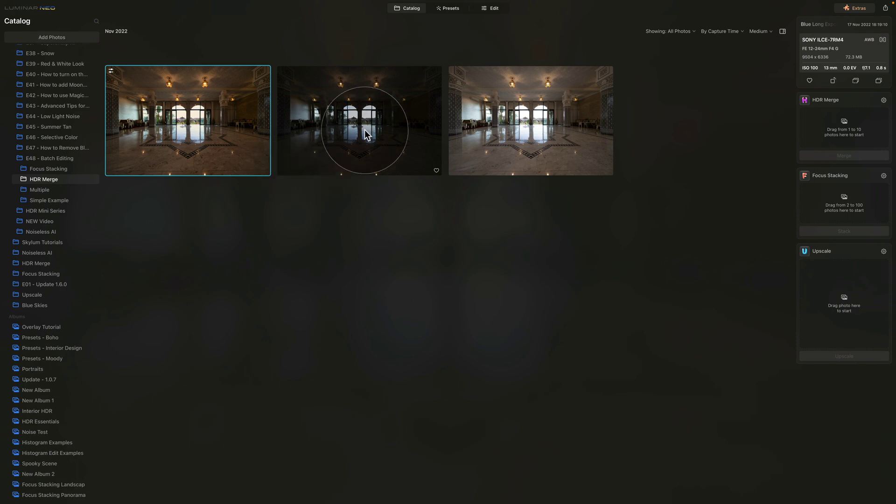
key(super)
super+click(348, 97)
super+click(508, 112)
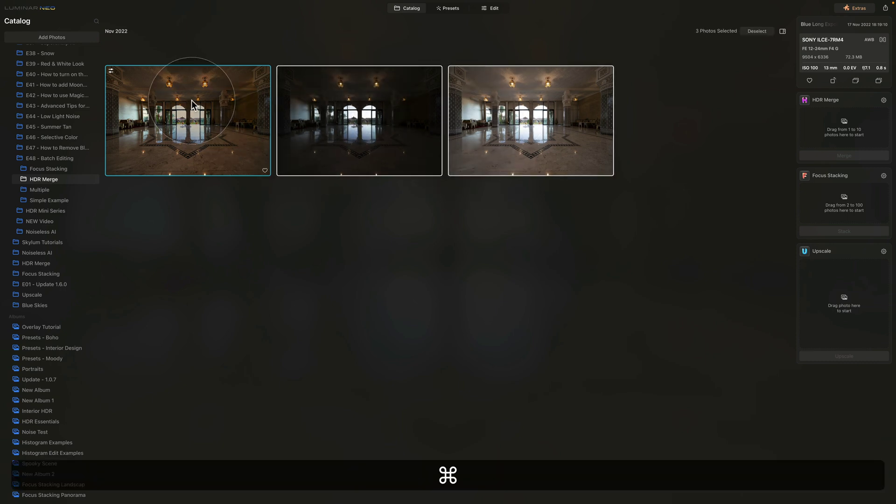
right_click(208, 93)
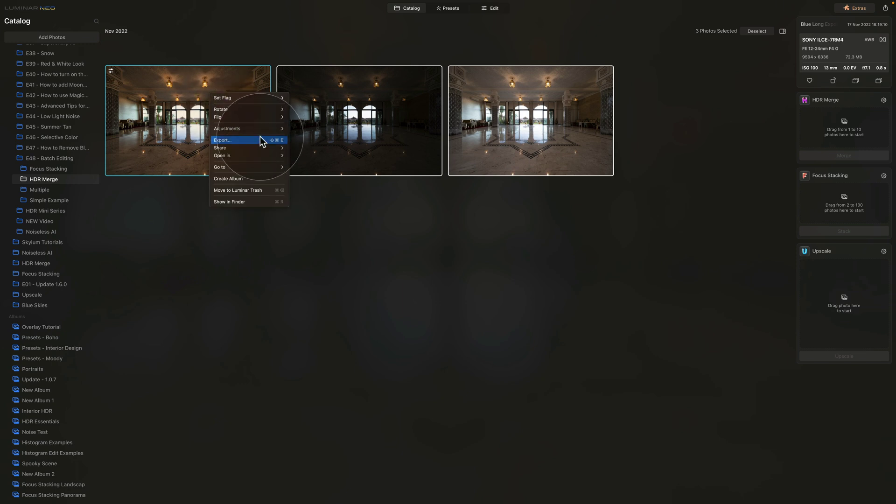
mouse_move(260, 130)
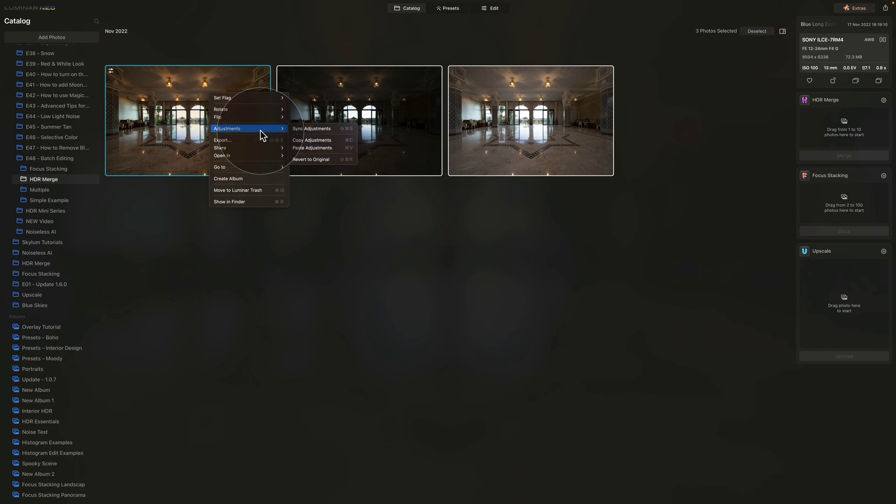
click(334, 130)
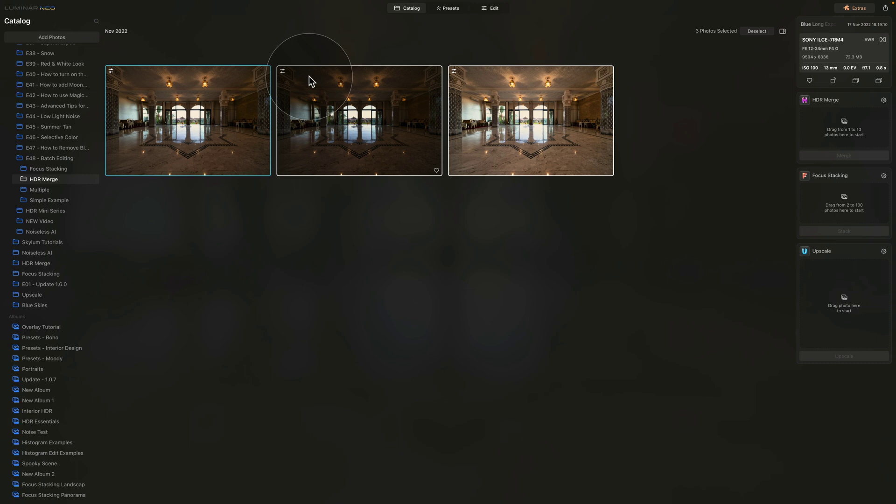
- Load the three synced interior photos into HDR Merge and start the merge
drag(312, 112, 827, 125)
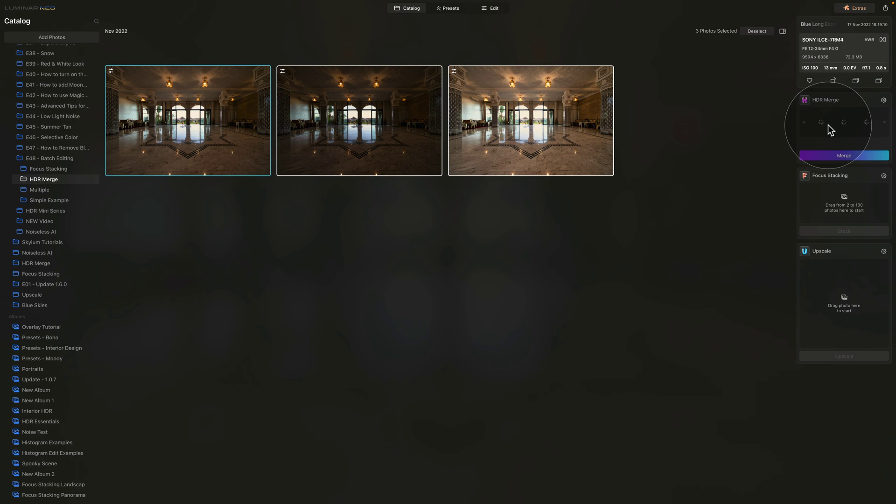
click(858, 152)
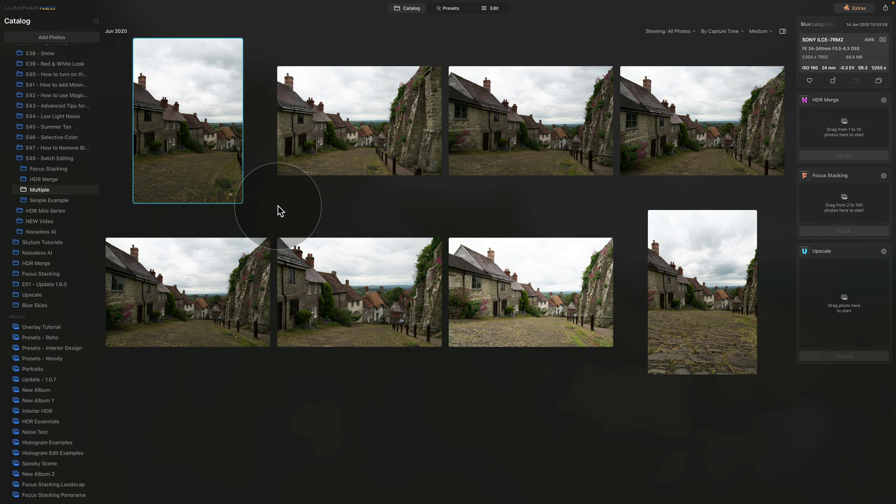
- Open the third street photo in the Multiple folder for editing and expand only Develop's Light and Blacks & Whites sections
click(376, 133)
click(528, 141)
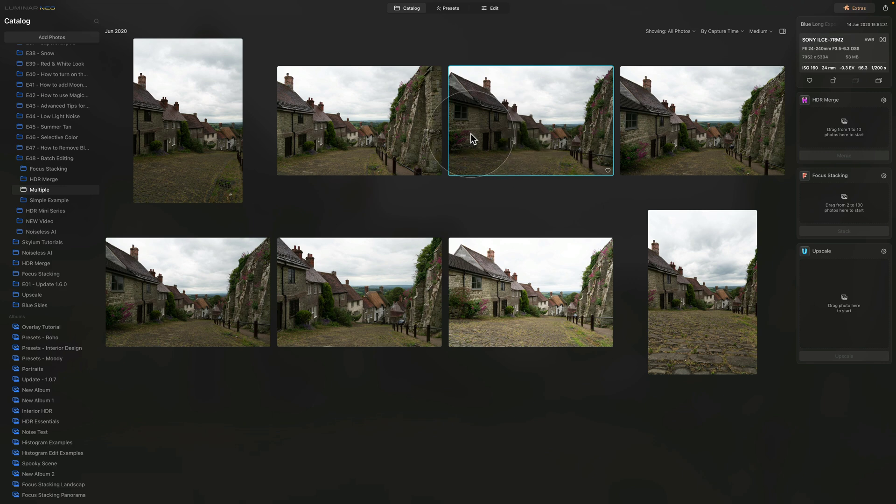
click(487, 9)
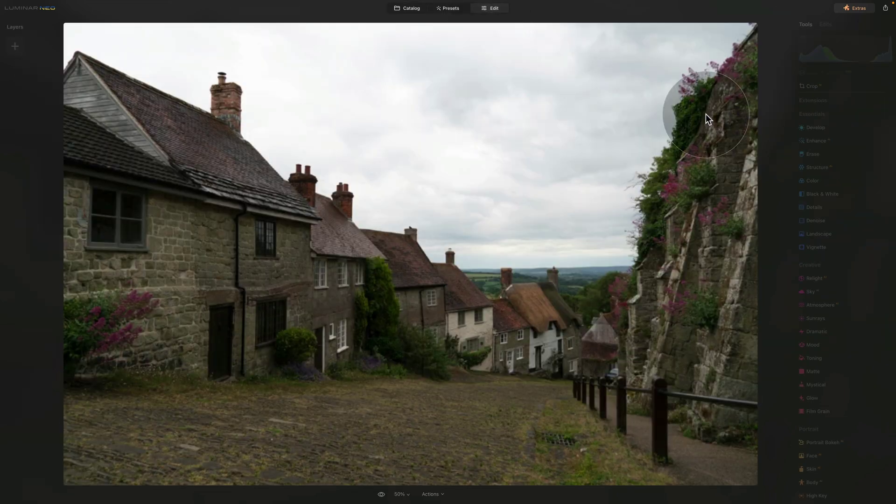
click(811, 128)
click(814, 214)
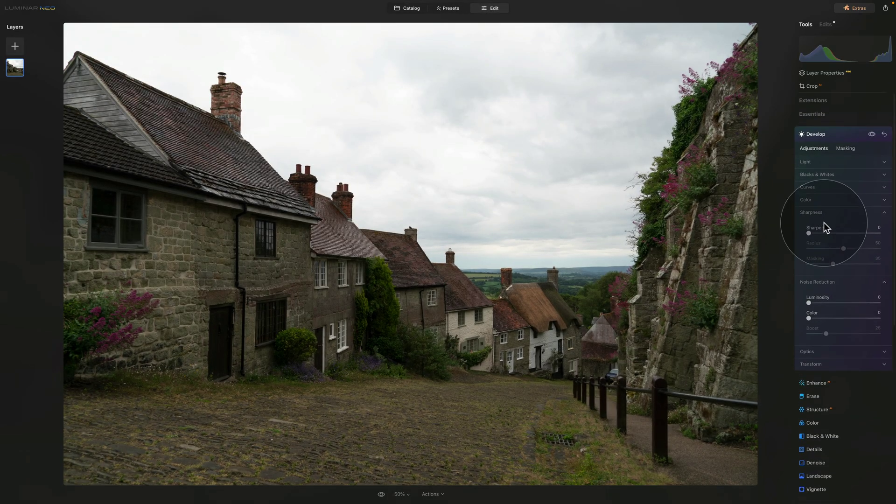
click(329, 296)
drag(270, 228, 819, 302)
click(869, 233)
drag(833, 264, 857, 264)
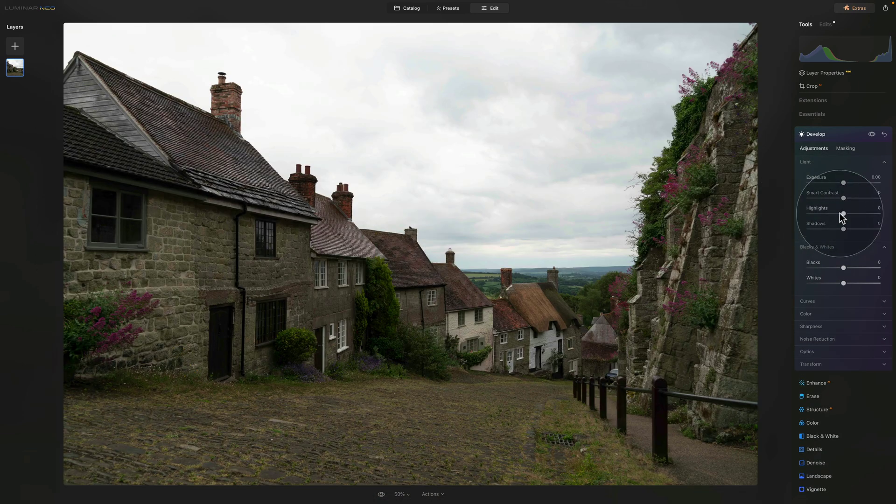
- In Develop, set Highlights to -65, Shadows to 21, Blacks to -11, Whites to 16 and Smart Contrast to 16
click(821, 213)
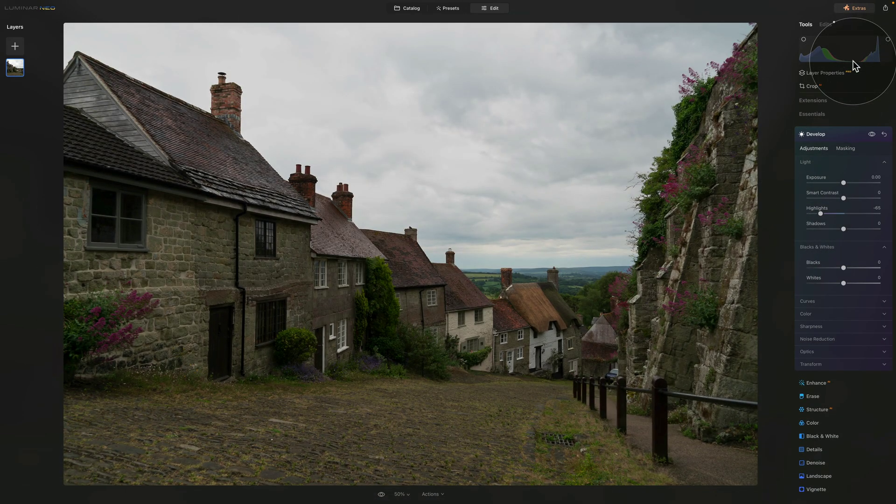
drag(843, 229, 850, 229)
drag(843, 268, 850, 283)
mouse_move(884, 55)
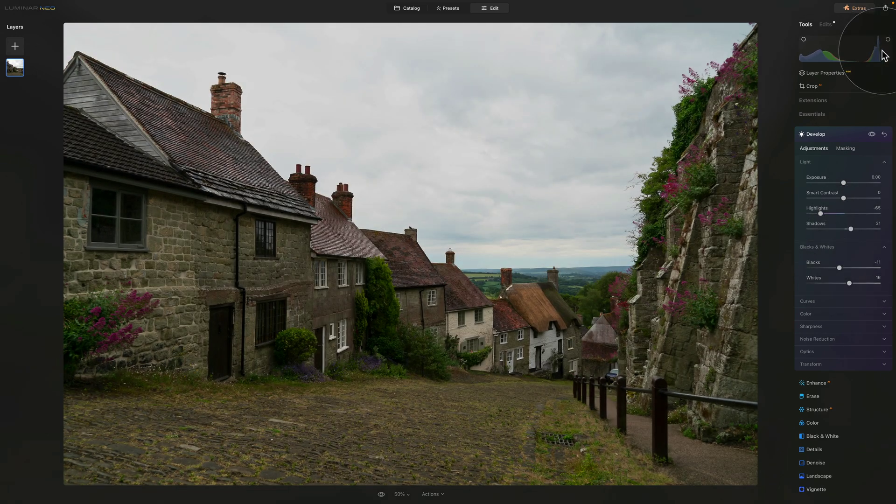
click(850, 200)
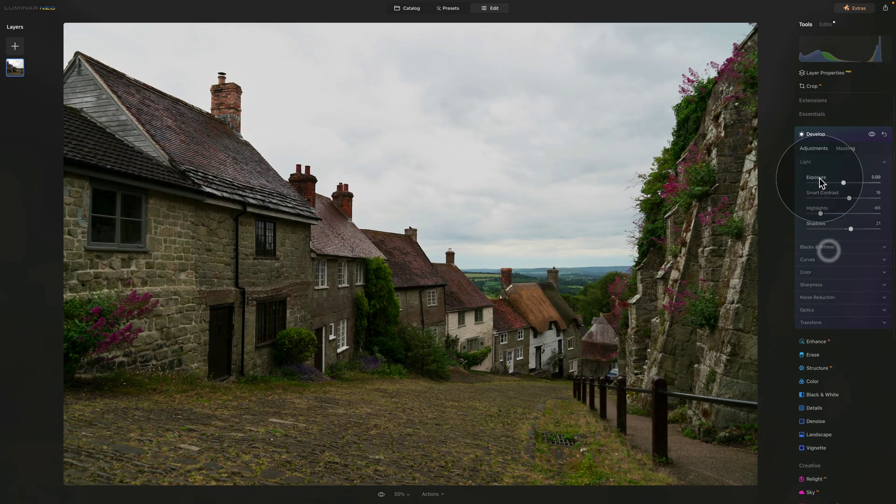
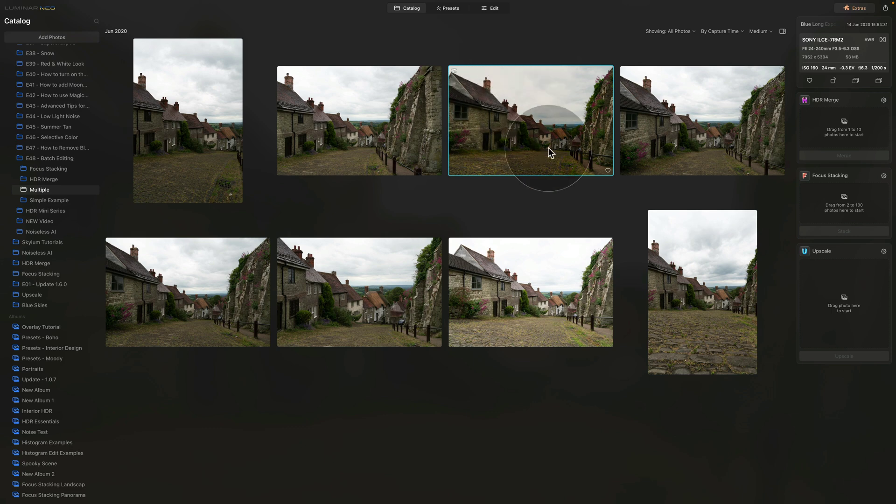
- Add every other street photo except the brighter third one in the second row to the selection and sync the edited photo's adjustments
super+click(357, 106)
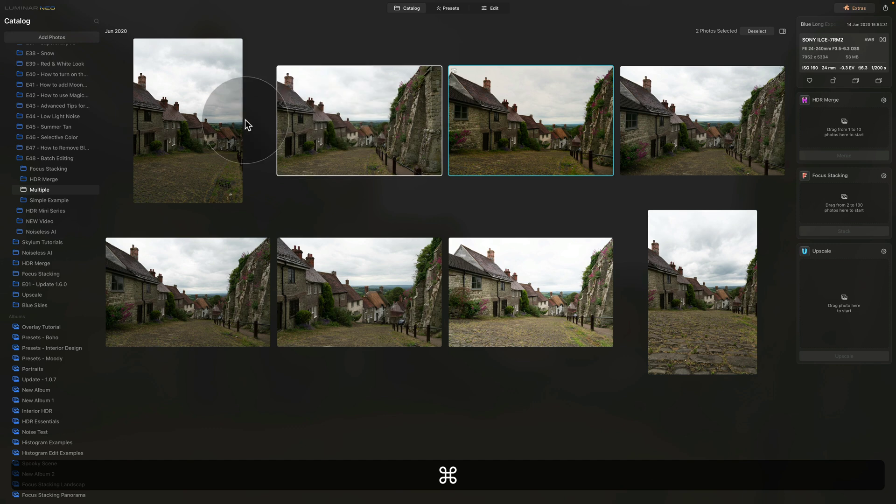
super+click(204, 102)
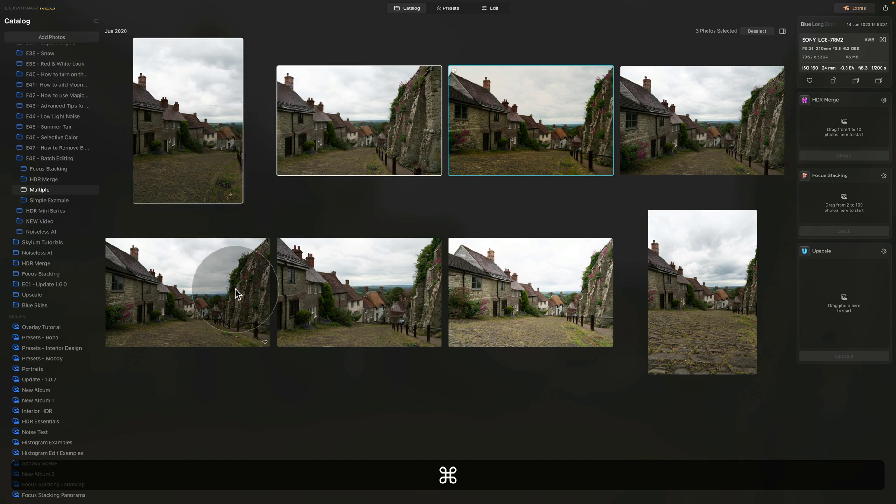
super+click(231, 263)
super+click(346, 272)
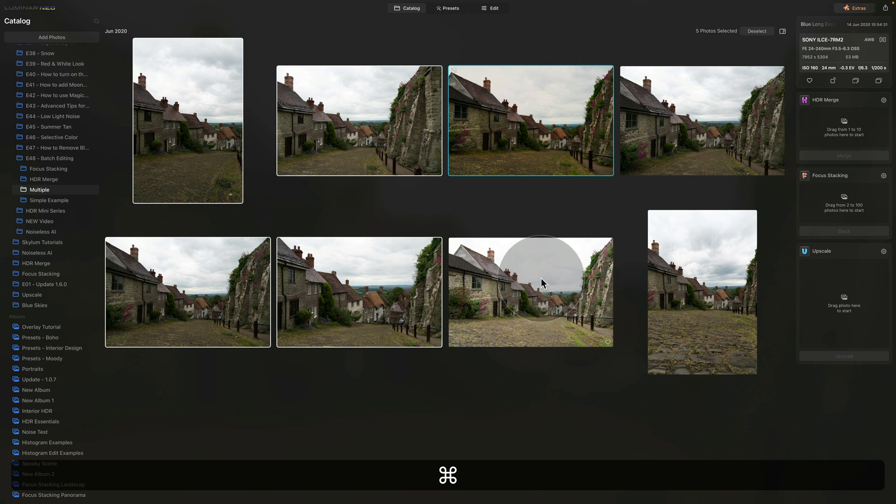
super+click(677, 256)
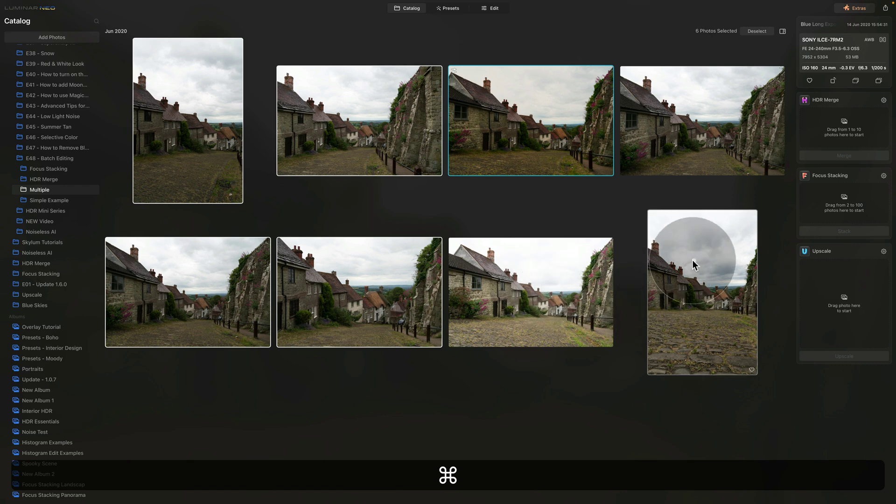
super+click(703, 132)
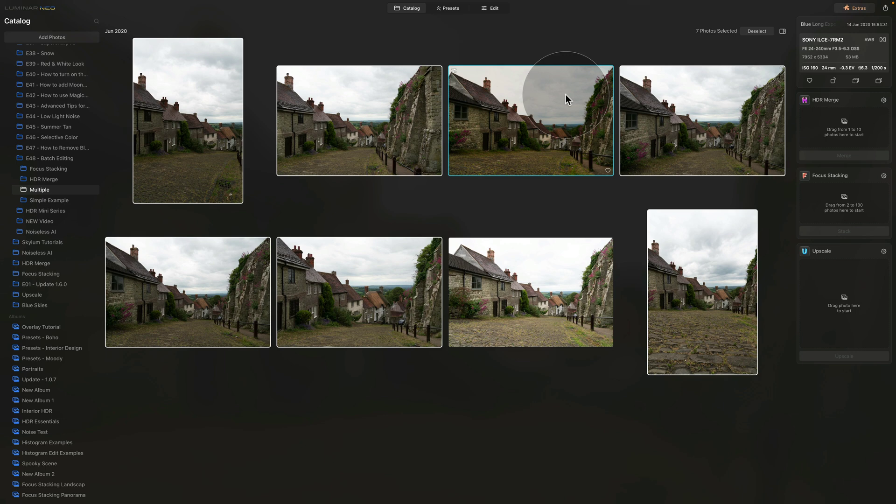
right_click(540, 87)
mouse_move(587, 125)
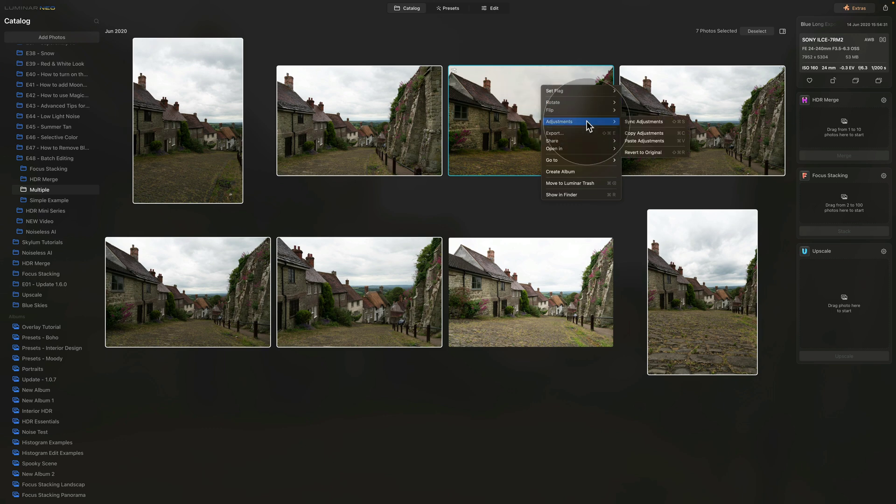
click(669, 122)
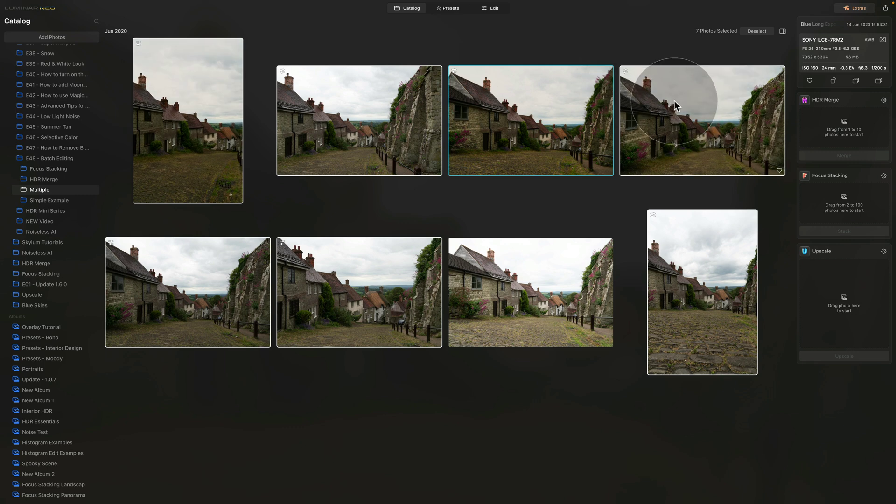
- Open the fourth street photo in the first row for editing and expand its synced Develop adjustments for review
click(626, 93)
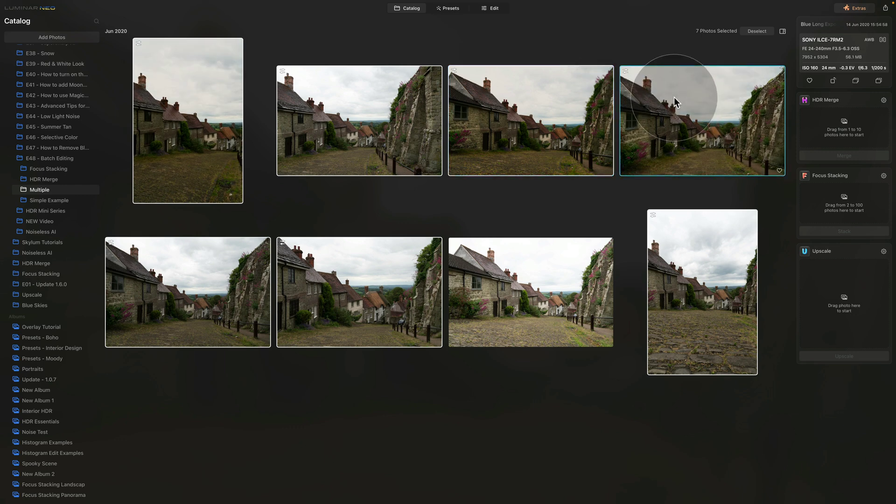
click(493, 9)
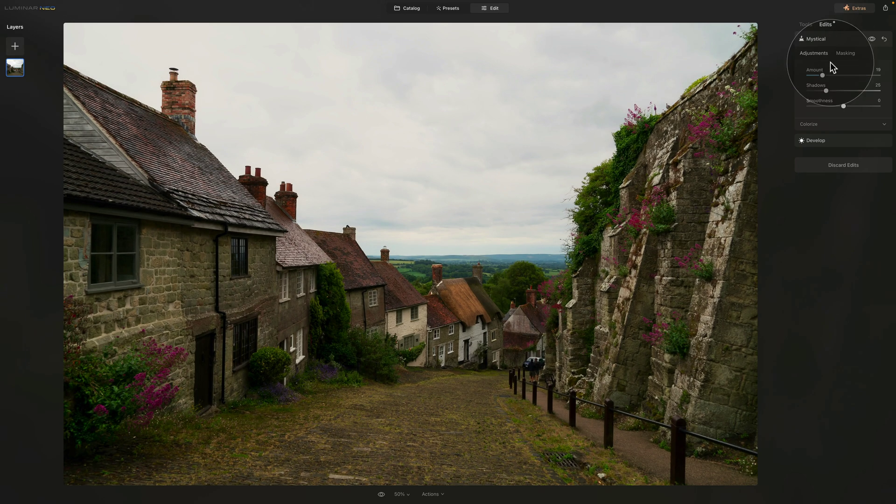
click(833, 140)
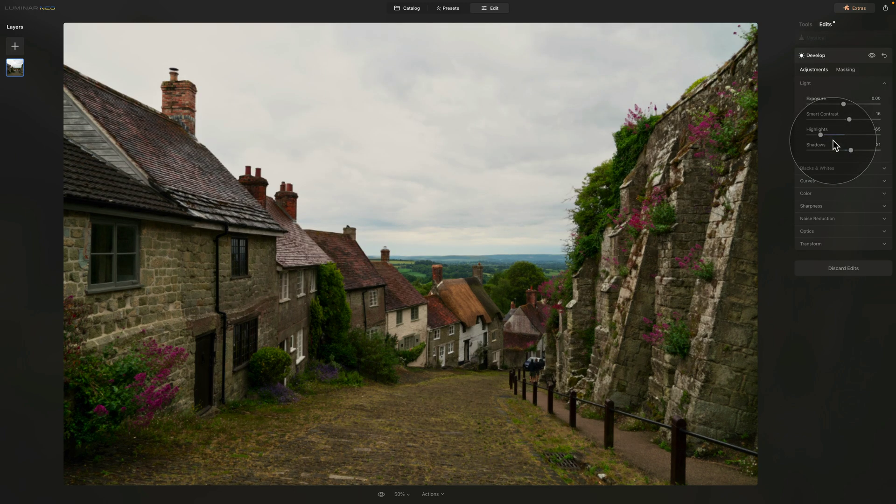